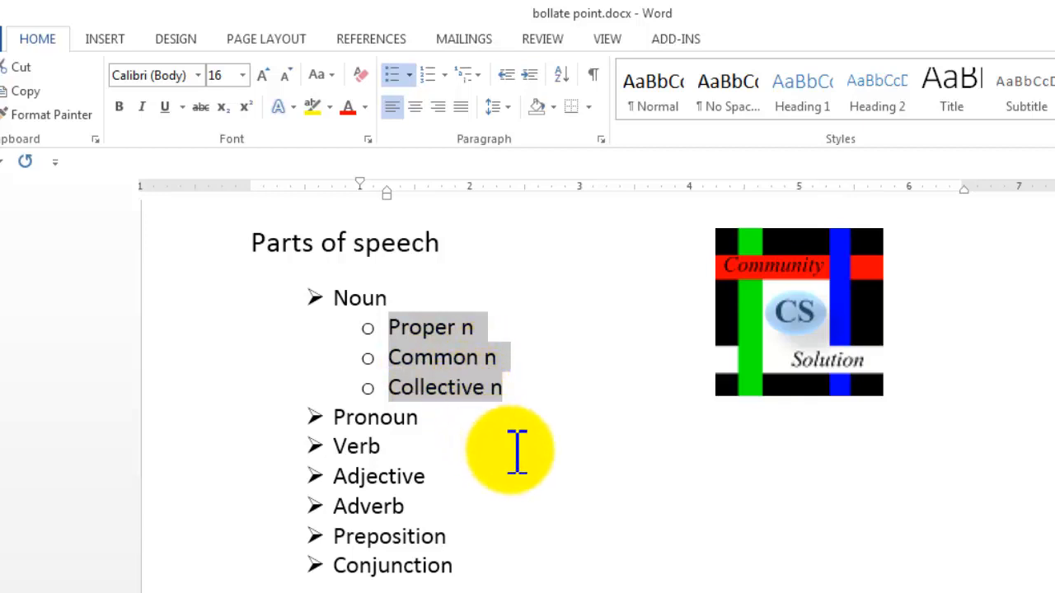
Undo the last indent of the Proper n, Common n and Collective n bullets
{"action": "key", "text": "ctrl+z"}
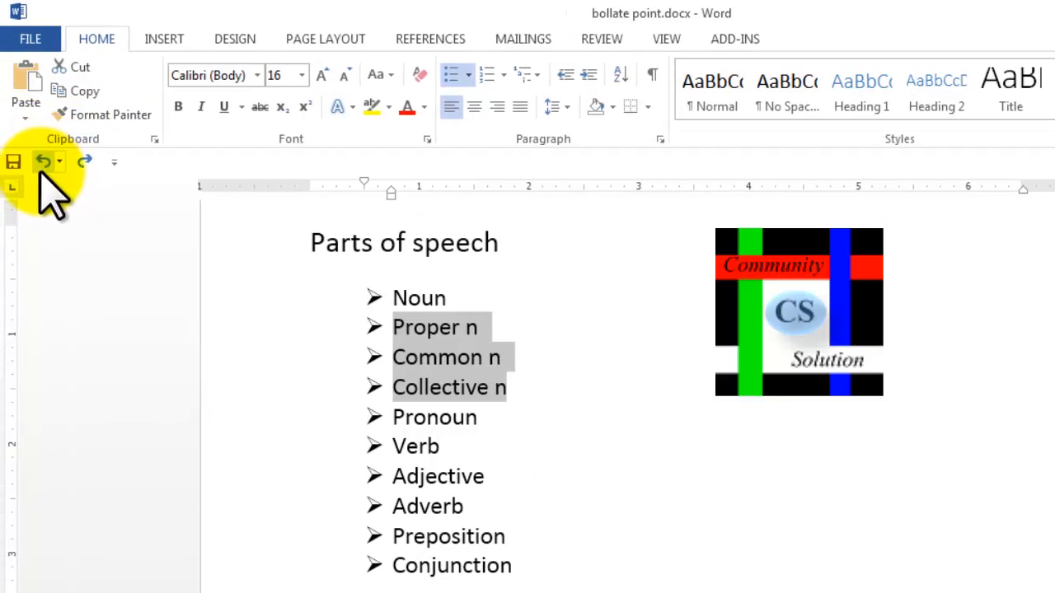
{"action": "key", "text": "ctrl+shift+d"}
{"action": "mouse_move", "coordinate": [3, 126]}
{"action": "left_mouse_down"}
{"action": "mouse_move", "coordinate": [94, 209]}
{"action": "mouse_move", "coordinate": [173, 218]}
{"action": "left_mouse_up"}
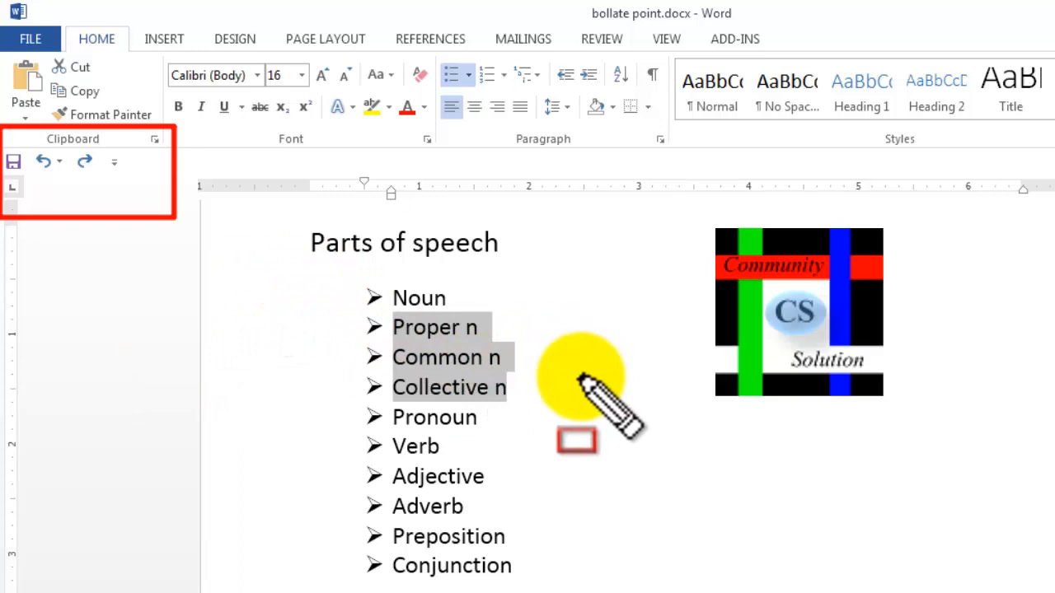
{"action": "key", "text": "Escape"}
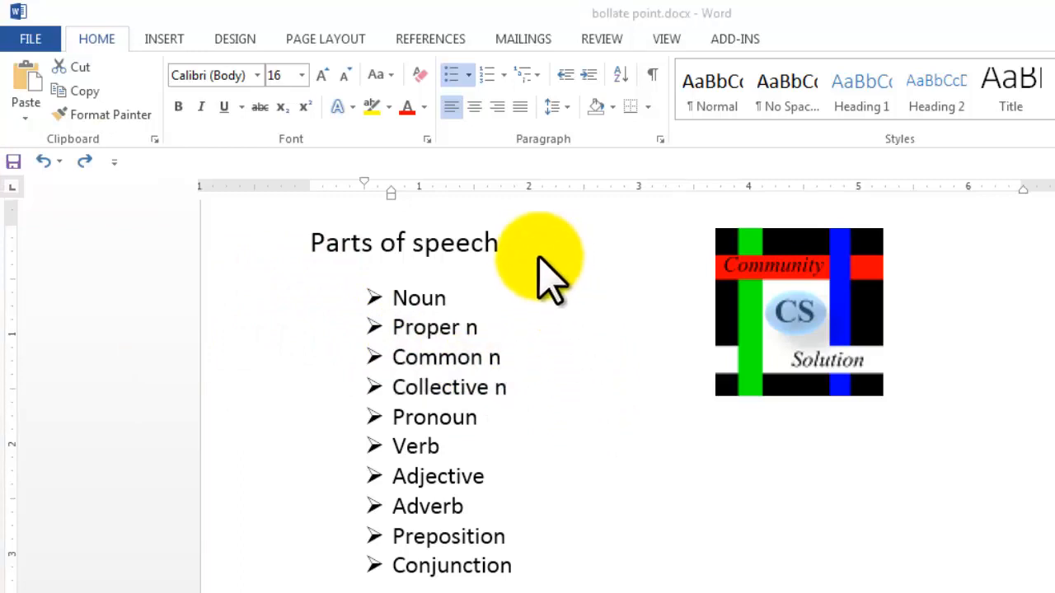
Demote the Proper n, Common n and Collective n bullets one list level beneath Noun
{"action": "left_click_drag", "start_coordinate": [416, 326], "coordinate": [515, 391]}
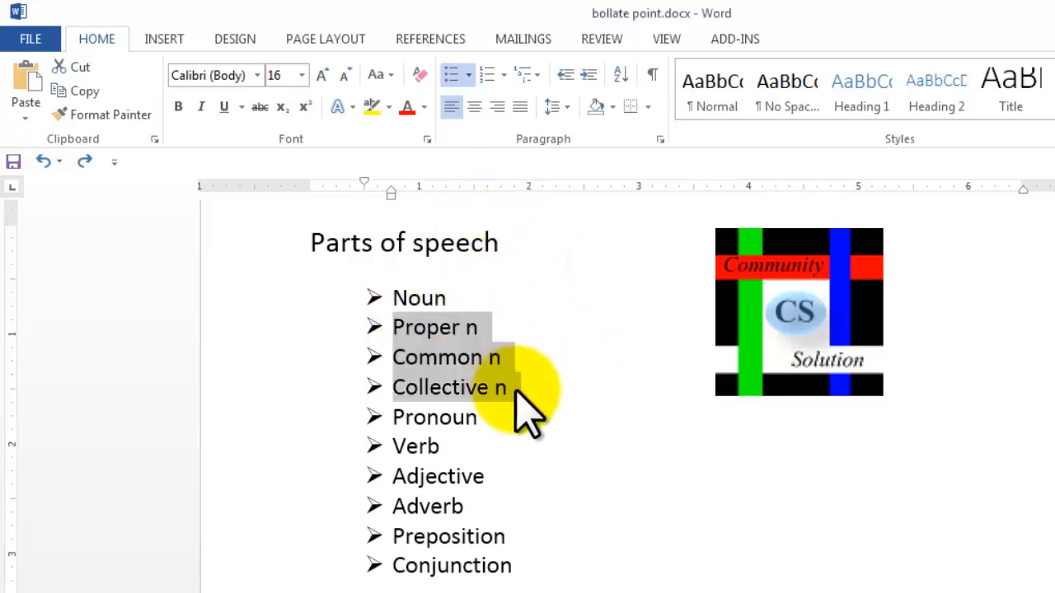
{"action": "left_click", "coordinate": [589, 75]}
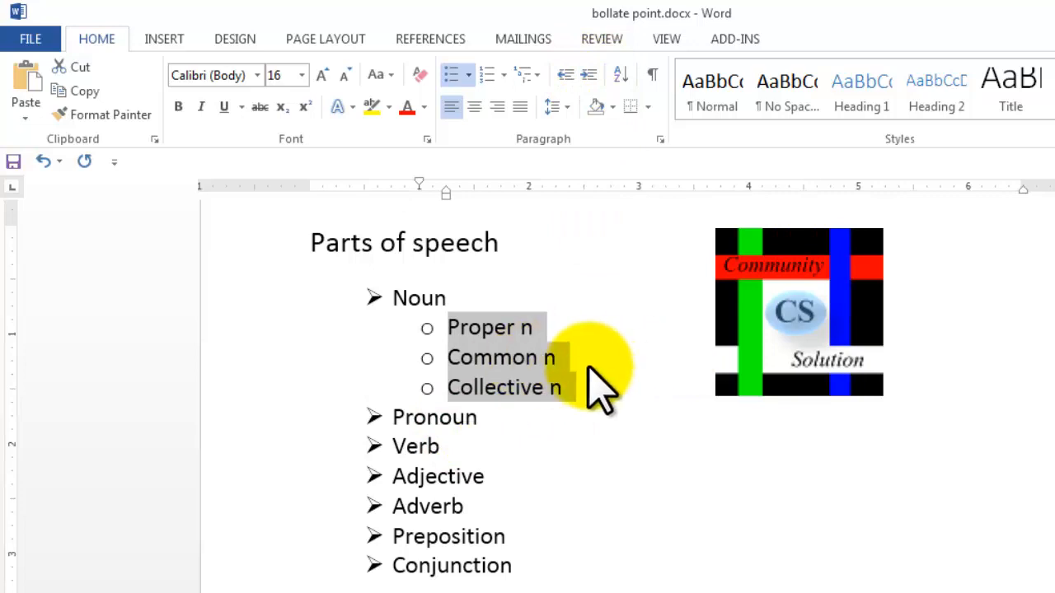
Decrease the indent of the three noun types by one level and increase it by two levels
{"action": "left_click", "coordinate": [567, 76]}
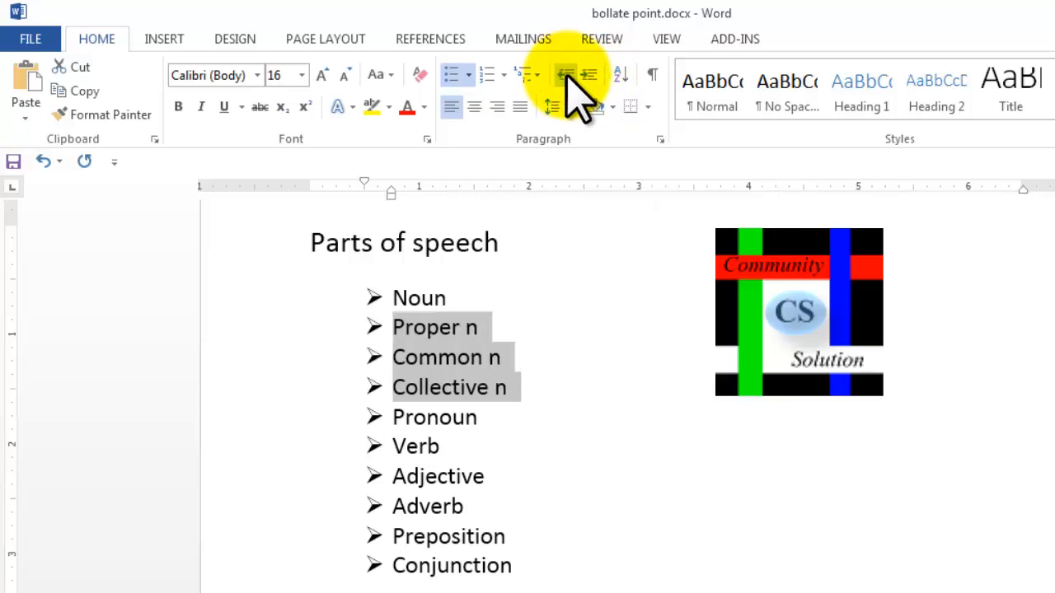
{"action": "left_click", "coordinate": [592, 76]}
{"action": "left_click", "coordinate": [592, 76]}
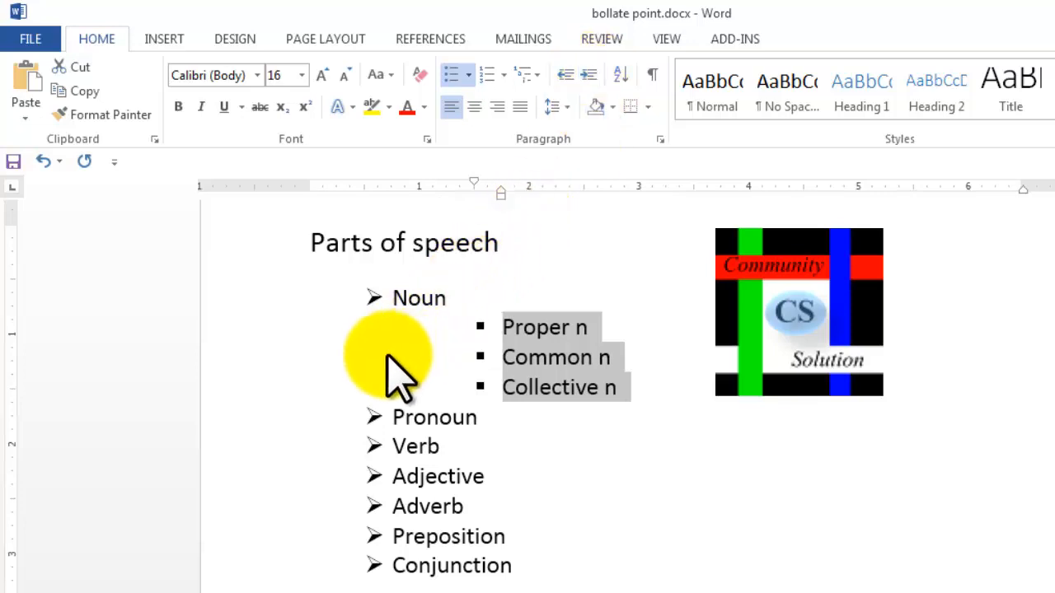
Undo the last indent increase on the three noun types beneath Noun
{"action": "key", "text": "ctrl+shift+d"}
{"action": "mouse_move", "coordinate": [387, 357]}
{"action": "left_mouse_down"}
{"action": "mouse_move", "coordinate": [389, 344]}
{"action": "mouse_move", "coordinate": [438, 384]}
{"action": "left_mouse_up"}
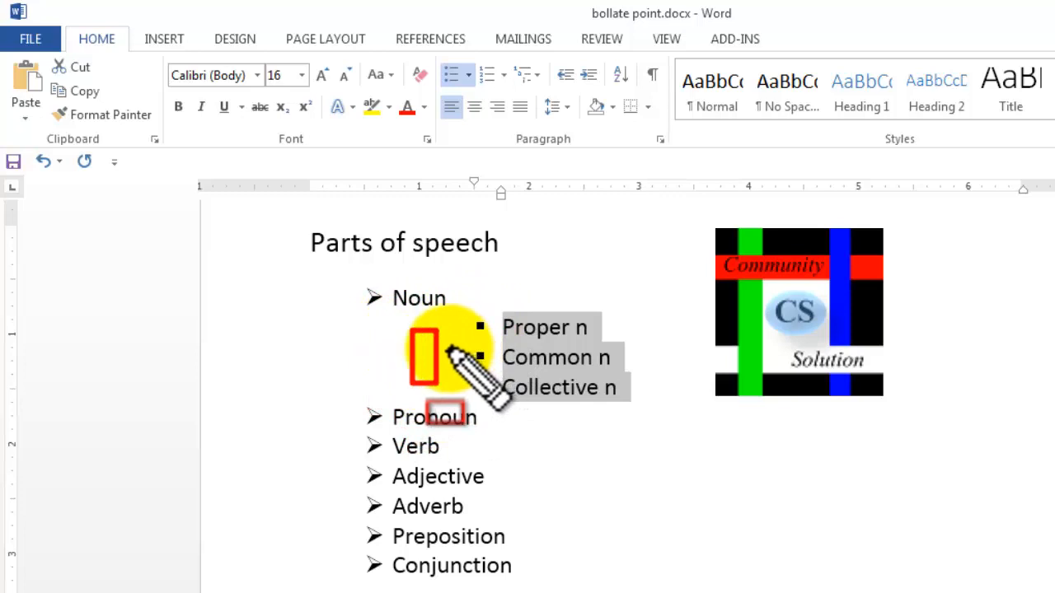
{"action": "left_click_drag", "start_coordinate": [477, 311], "coordinate": [495, 398]}
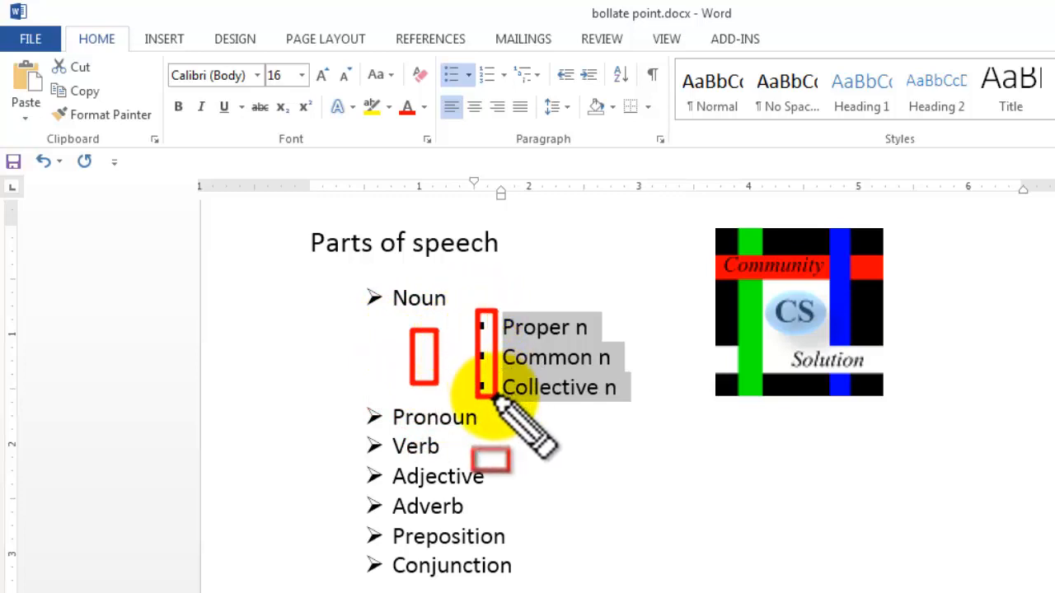
{"action": "key", "text": "Escape"}
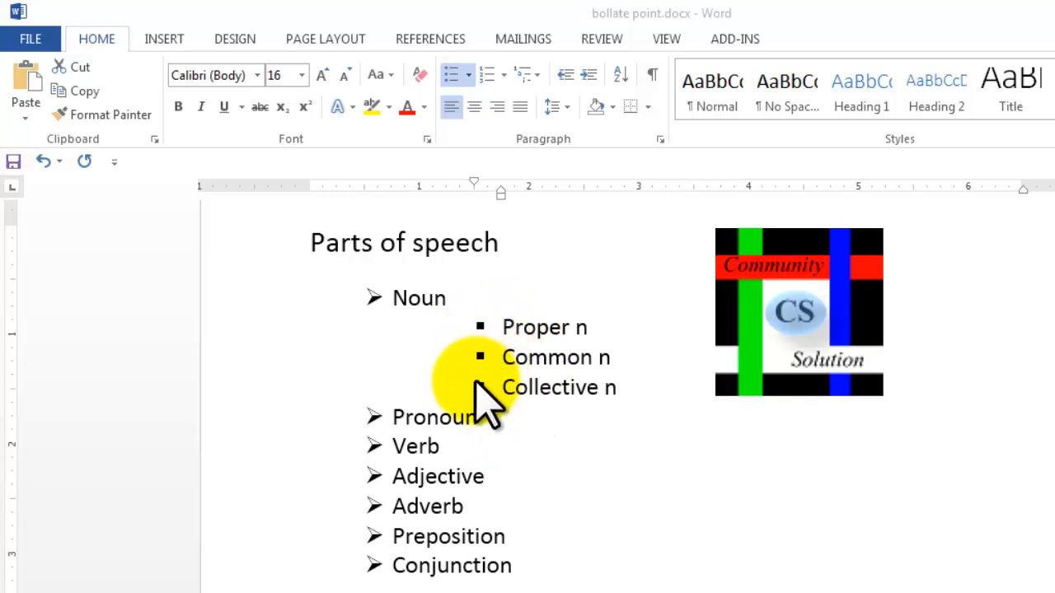
{"action": "left_click", "coordinate": [638, 364]}
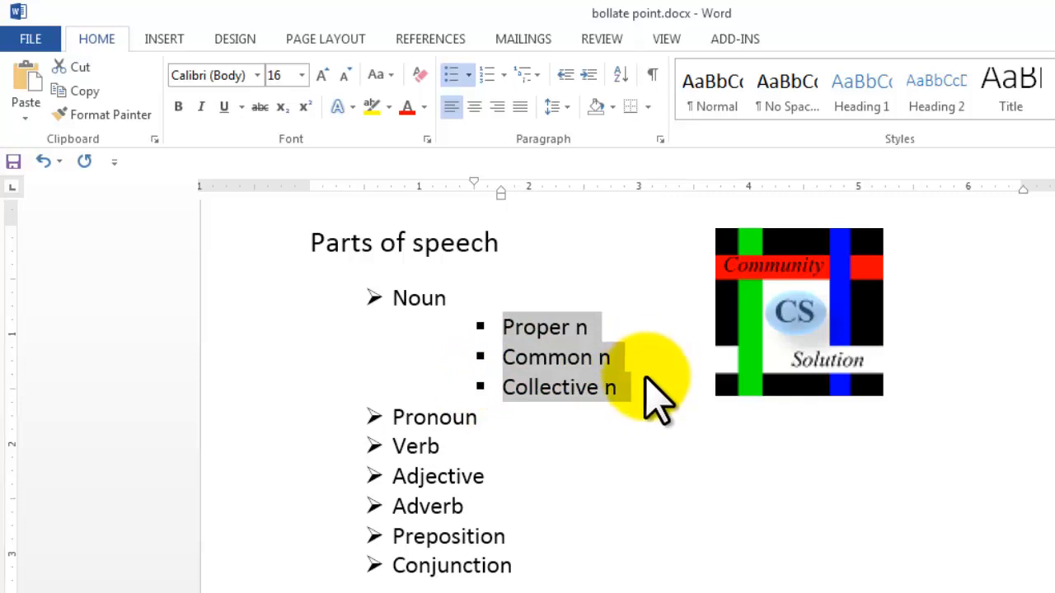
{"action": "key", "text": "ctrl+z"}
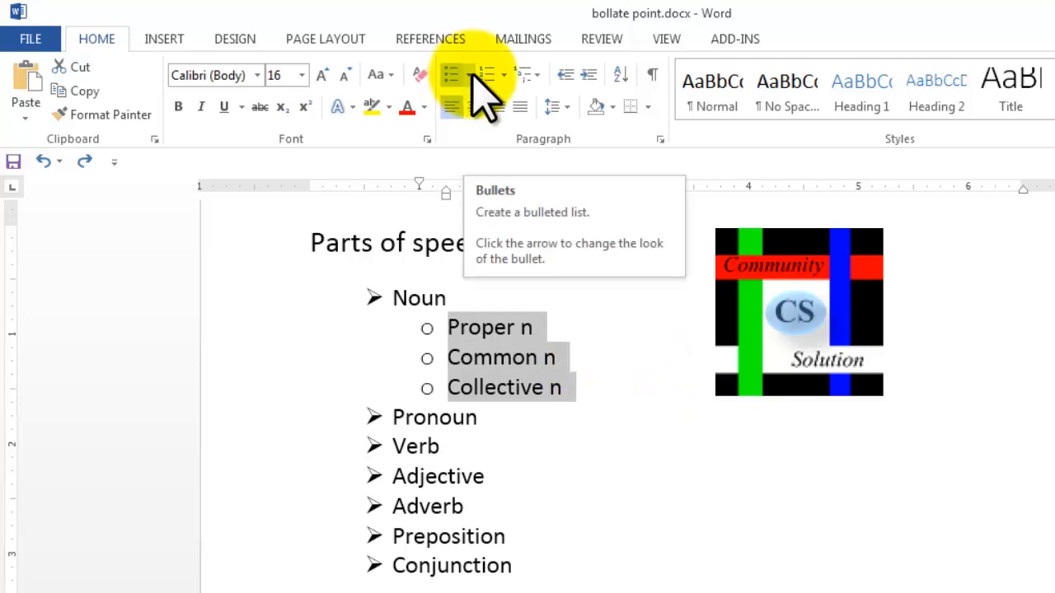
Apply the A., B., C. numbering format to the whole list from Noun to Conjunction
{"action": "left_click", "coordinate": [504, 76]}
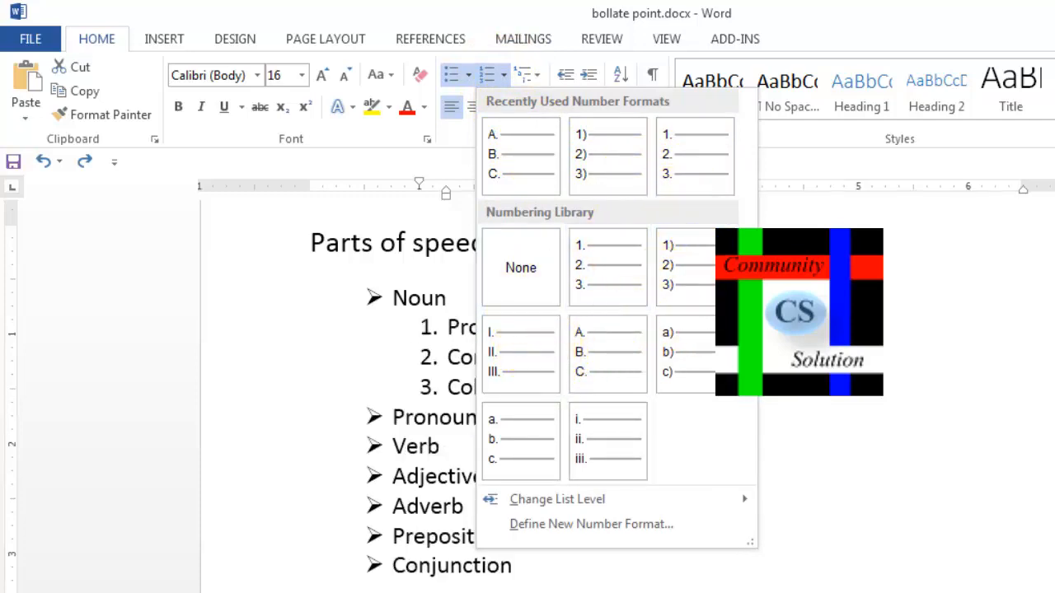
{"action": "key", "text": "Escape"}
{"action": "left_click_drag", "start_coordinate": [392, 298], "coordinate": [483, 588]}
{"action": "left_click", "coordinate": [505, 76]}
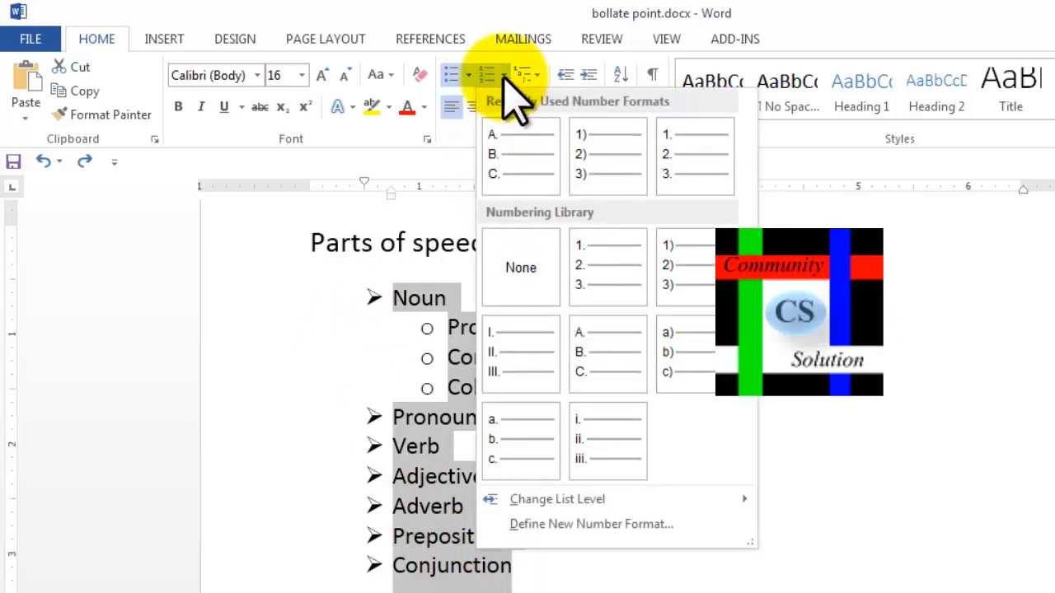
{"action": "left_click", "coordinate": [600, 375]}
{"action": "left_click", "coordinate": [662, 407]}
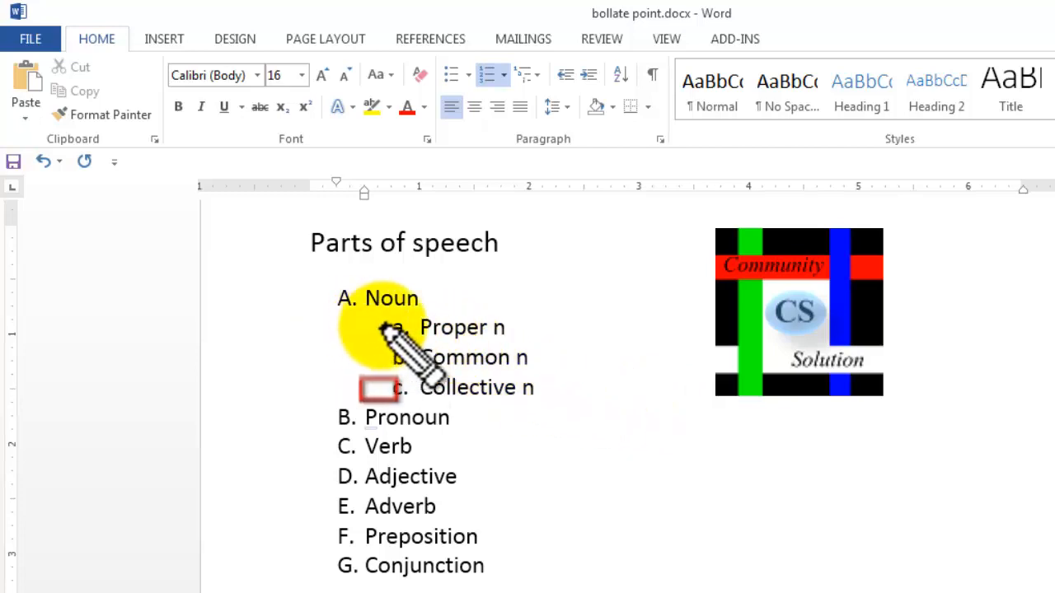
{"action": "mouse_move", "coordinate": [377, 316]}
{"action": "left_mouse_down"}
{"action": "mouse_move", "coordinate": [481, 404]}
{"action": "mouse_move", "coordinate": [570, 408]}
{"action": "left_mouse_up"}
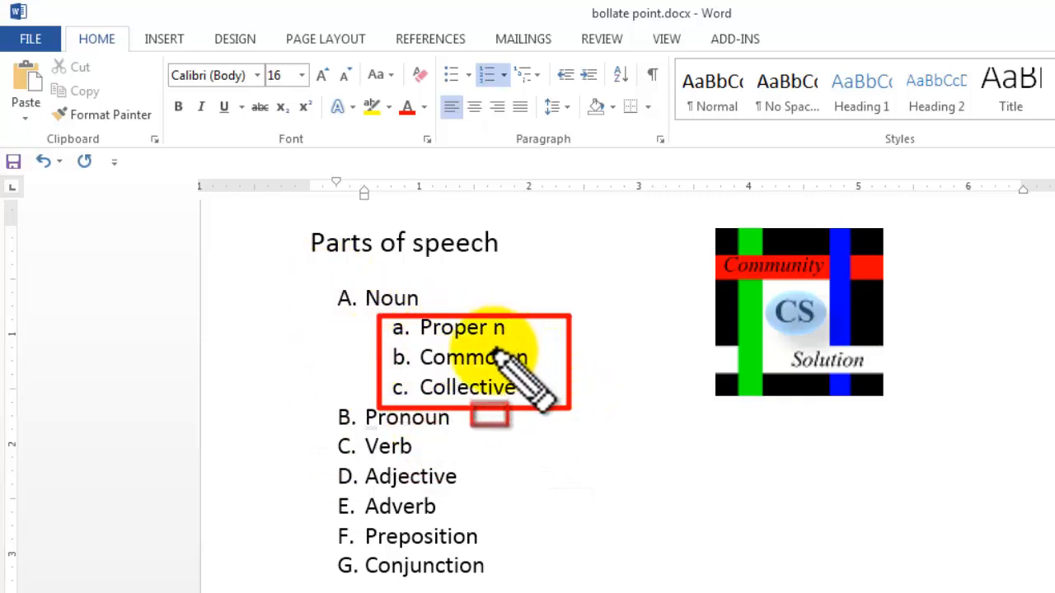
{"action": "key", "text": "Escape"}
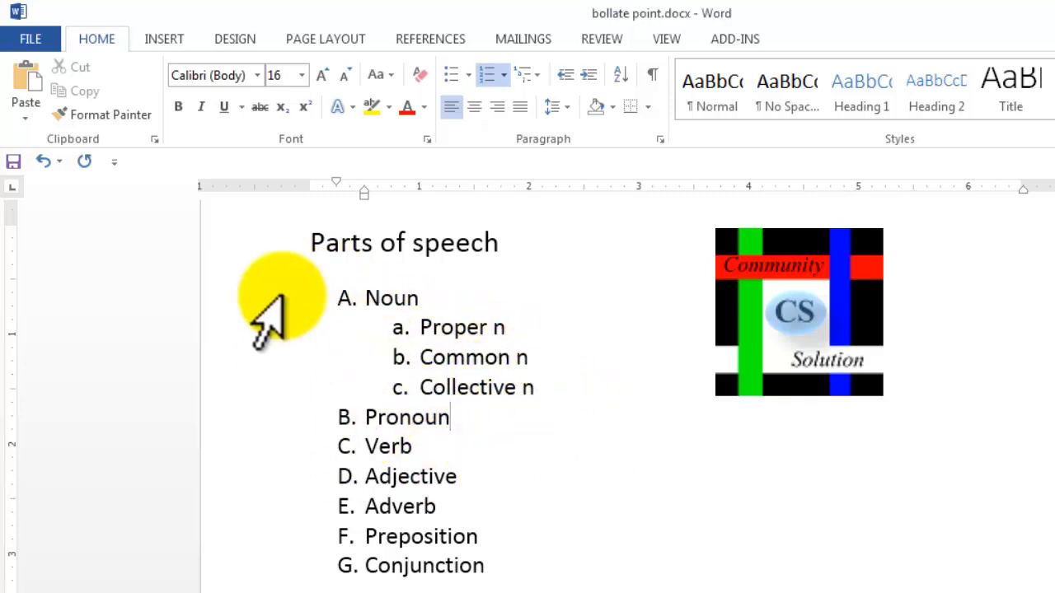
Change the numbering of the whole list from Noun to Conjunction to the i., ii., iii. format
{"action": "left_click_drag", "start_coordinate": [363, 298], "coordinate": [474, 567]}
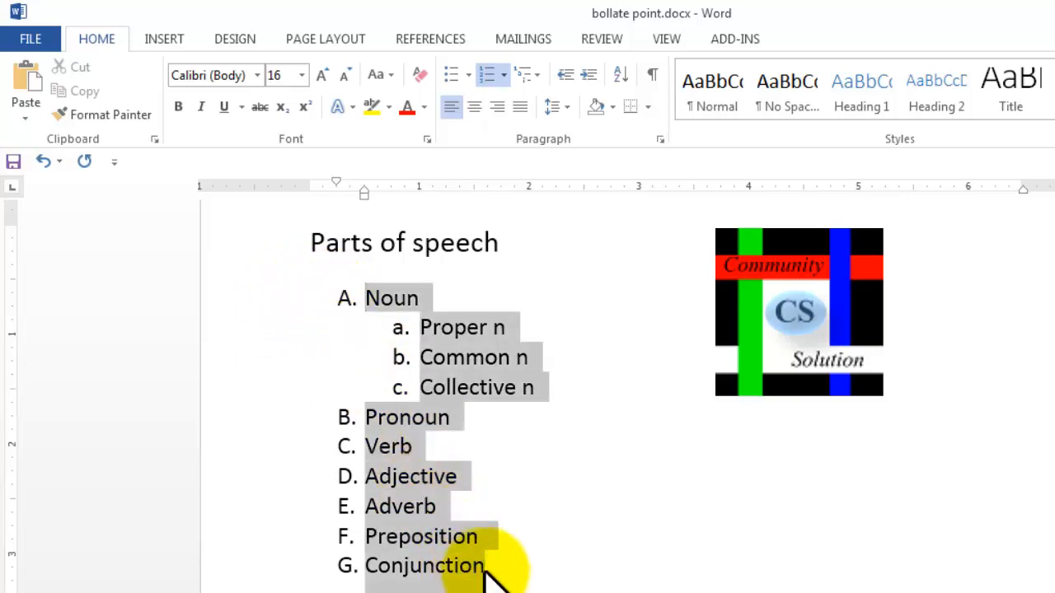
{"action": "left_click", "coordinate": [503, 75]}
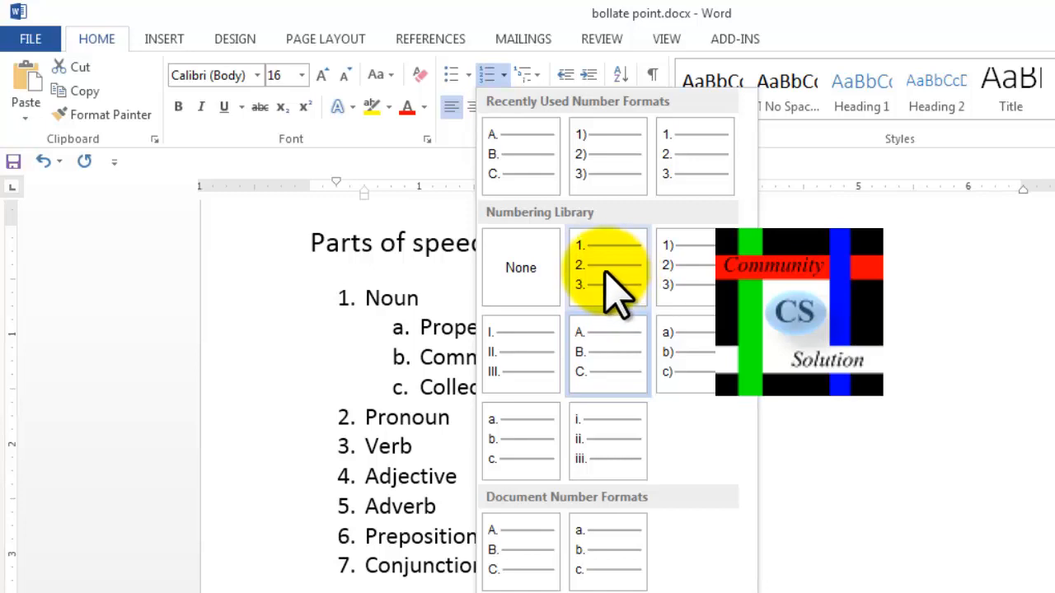
{"action": "left_click", "coordinate": [618, 461]}
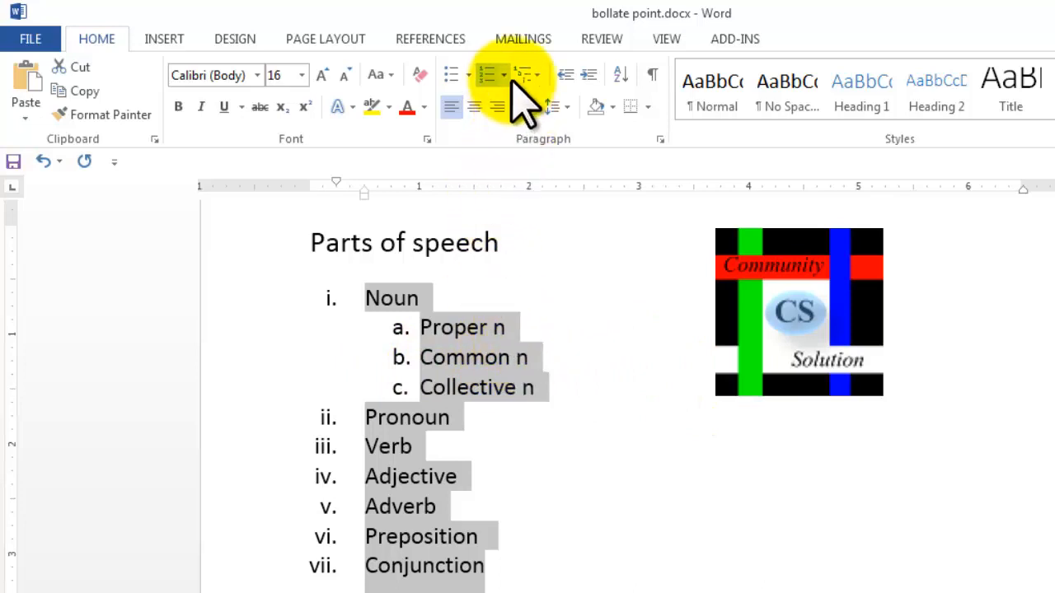
Apply the multilevel list format 1 Heading 1, 1.1 Heading 2, 1.1.1 Heading 3 to the selected list
{"action": "left_click", "coordinate": [534, 74]}
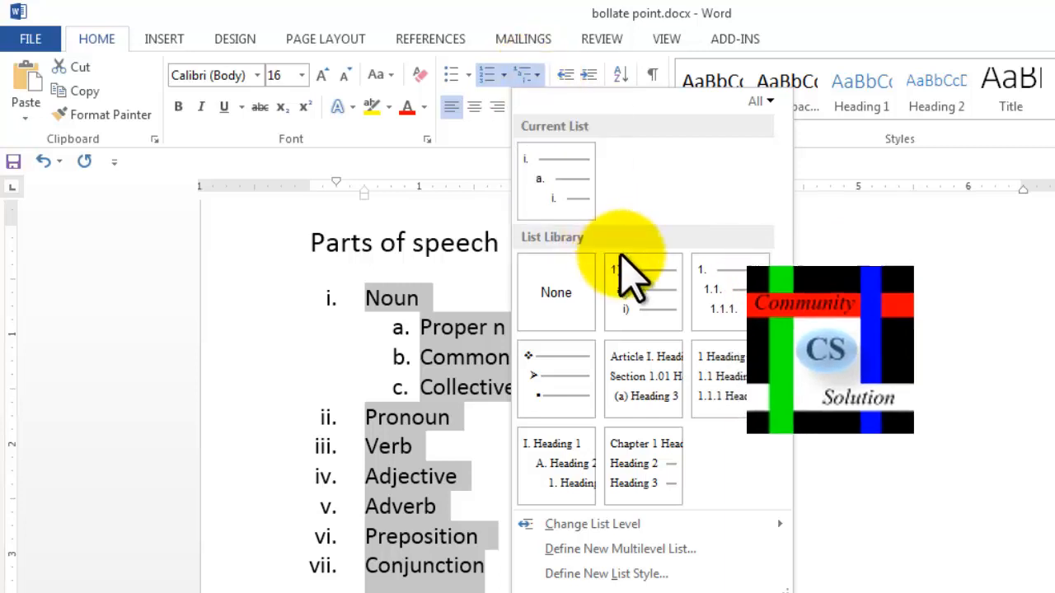
{"action": "mouse_move", "coordinate": [705, 305]}
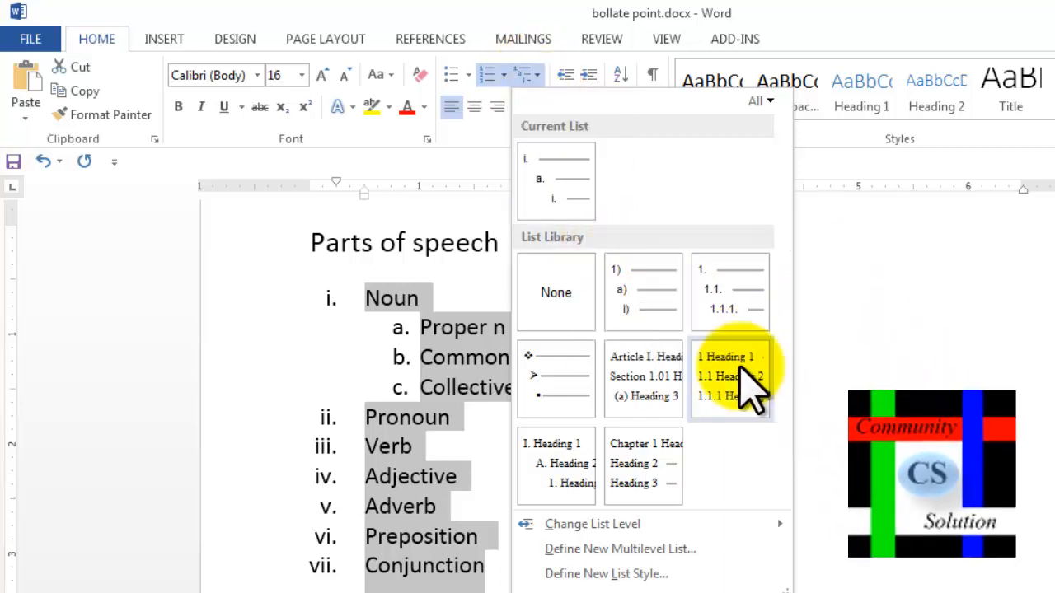
{"action": "mouse_move", "coordinate": [744, 396]}
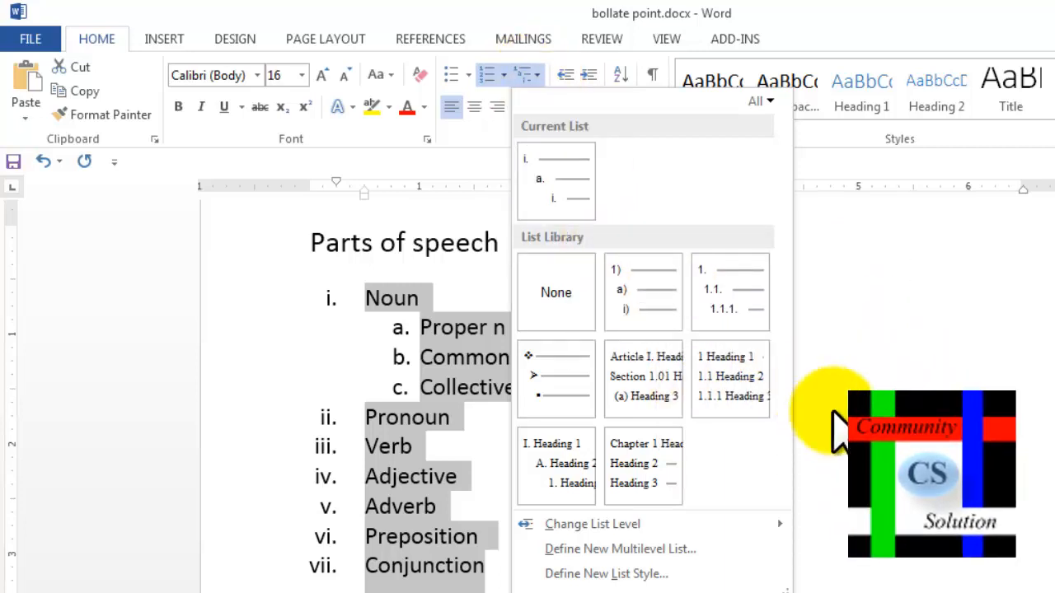
{"action": "left_click", "coordinate": [744, 396]}
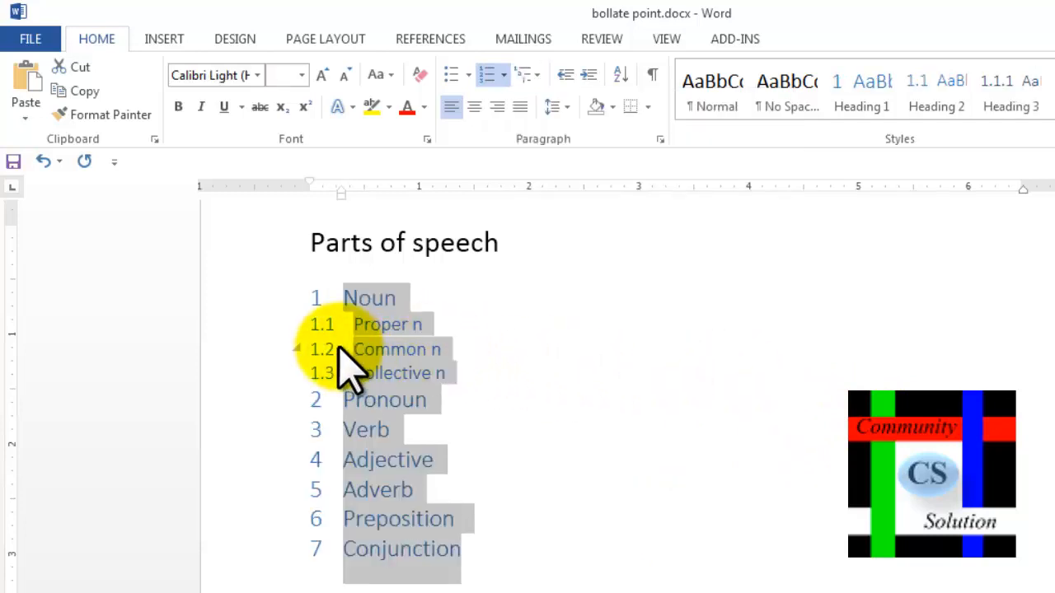
Undo the 1, 1.1, 1.1.1 multilevel heading format on the list
{"action": "key", "text": "ctrl+shift+d"}
{"action": "mouse_move", "coordinate": [304, 279]}
{"action": "left_mouse_down"}
{"action": "mouse_move", "coordinate": [447, 299]}
{"action": "mouse_move", "coordinate": [458, 334]}
{"action": "mouse_move", "coordinate": [490, 337]}
{"action": "mouse_move", "coordinate": [470, 354]}
{"action": "mouse_move", "coordinate": [498, 356]}
{"action": "left_mouse_up"}
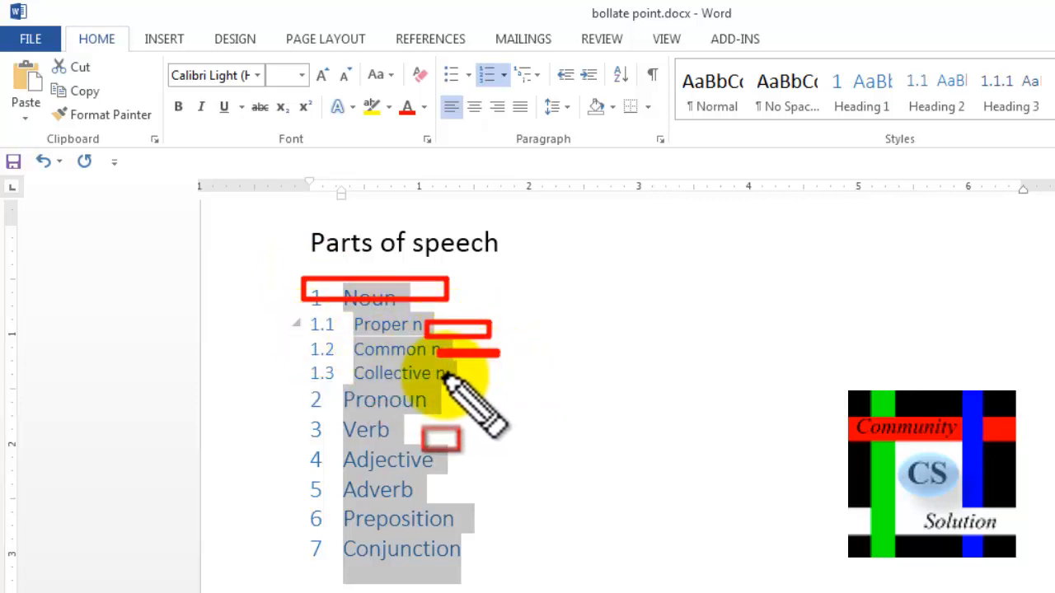
{"action": "left_click_drag", "start_coordinate": [444, 376], "coordinate": [528, 385]}
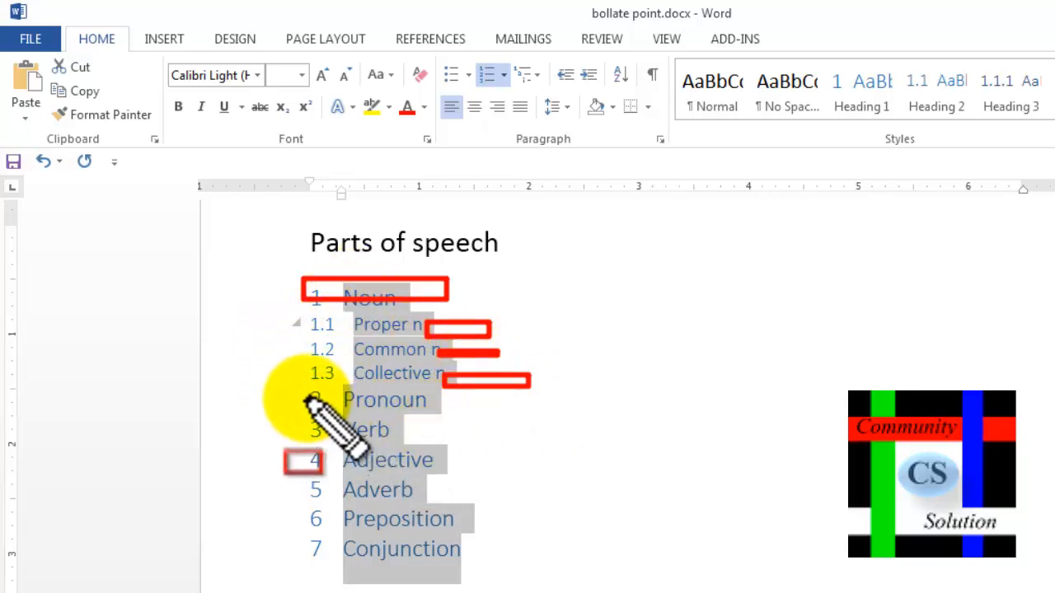
{"action": "left_click_drag", "start_coordinate": [303, 392], "coordinate": [338, 413]}
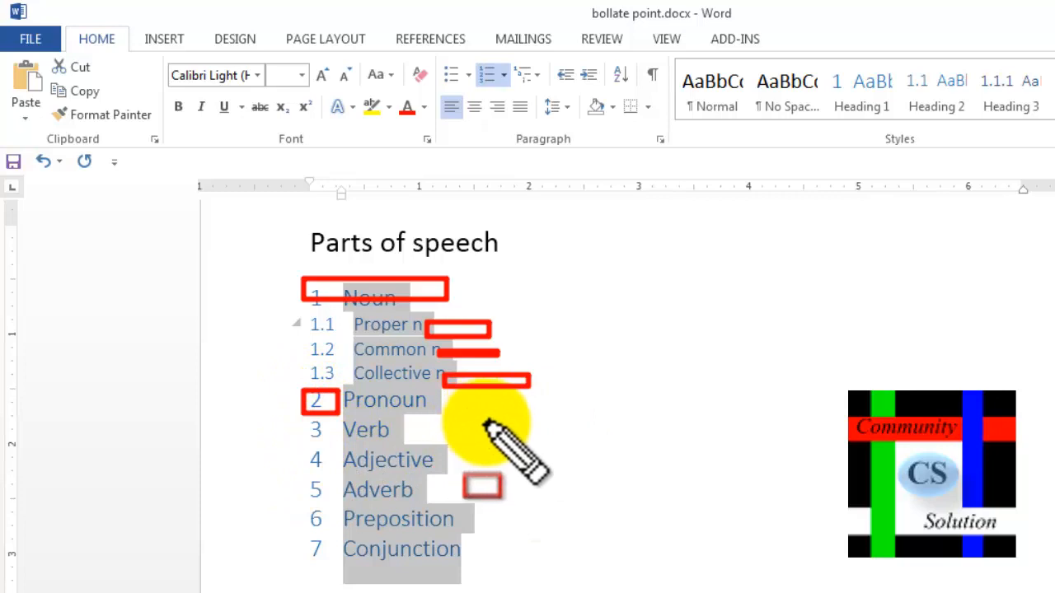
{"action": "key", "text": "Escape"}
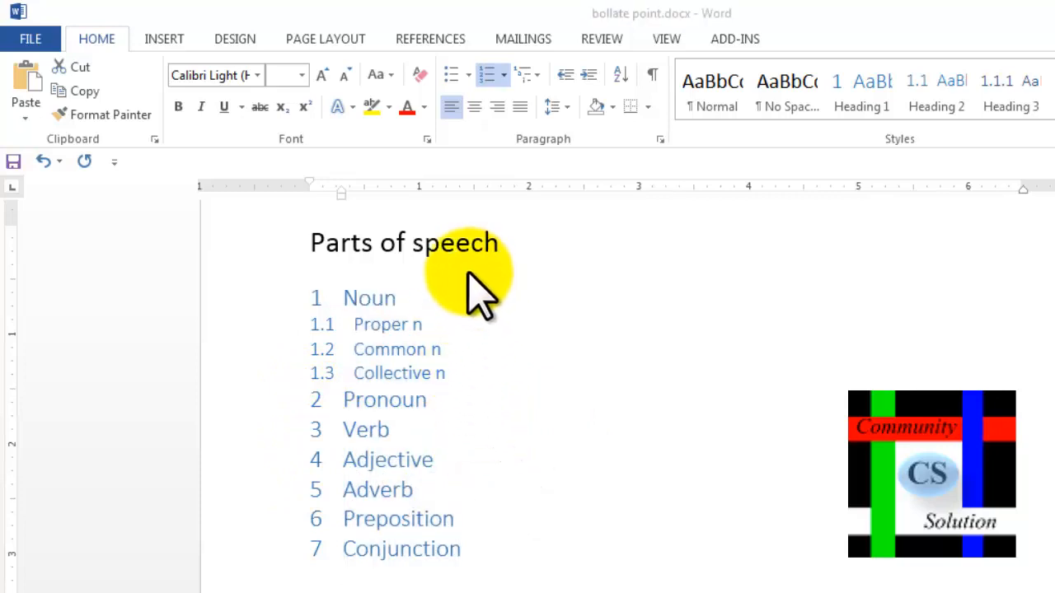
{"action": "key", "text": "ctrl+z"}
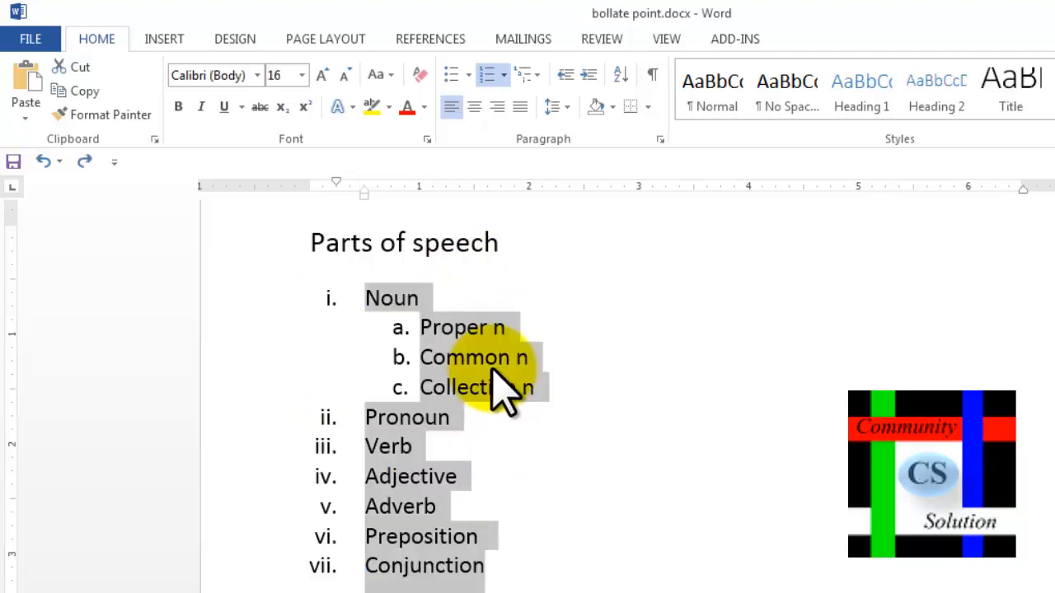
Apply the multilevel list format I. Heading 1, A. Heading 2, 1. Heading 3 to the selected list
{"action": "left_click", "coordinate": [532, 76]}
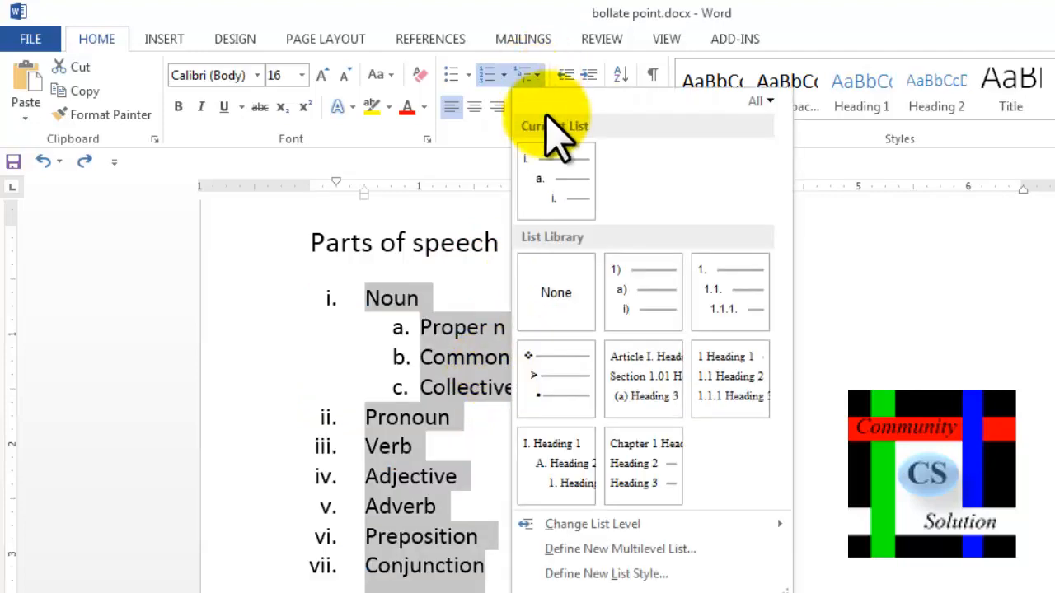
{"action": "mouse_move", "coordinate": [547, 401]}
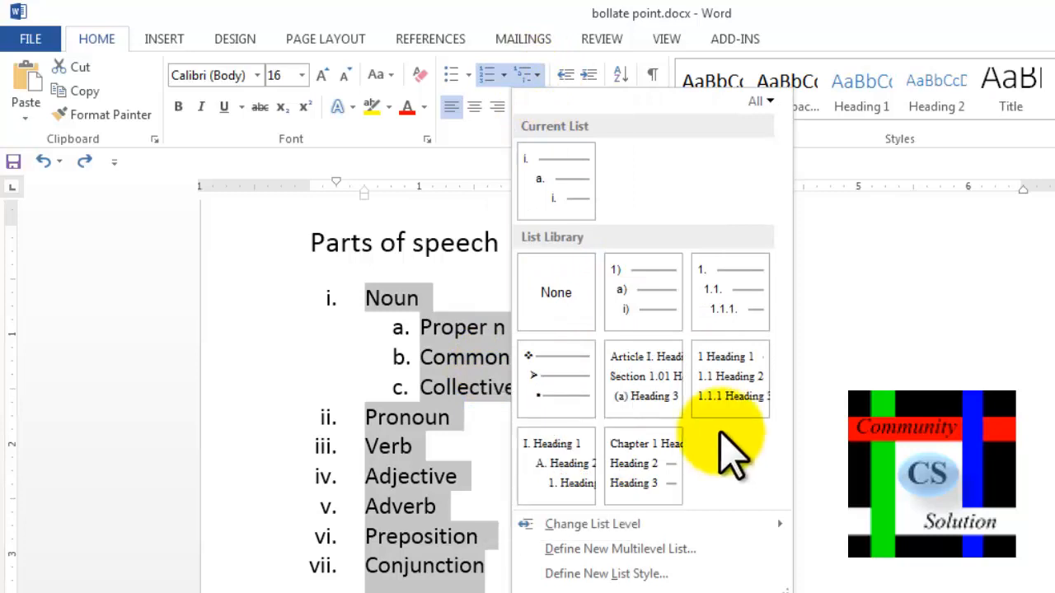
{"action": "mouse_move", "coordinate": [554, 482]}
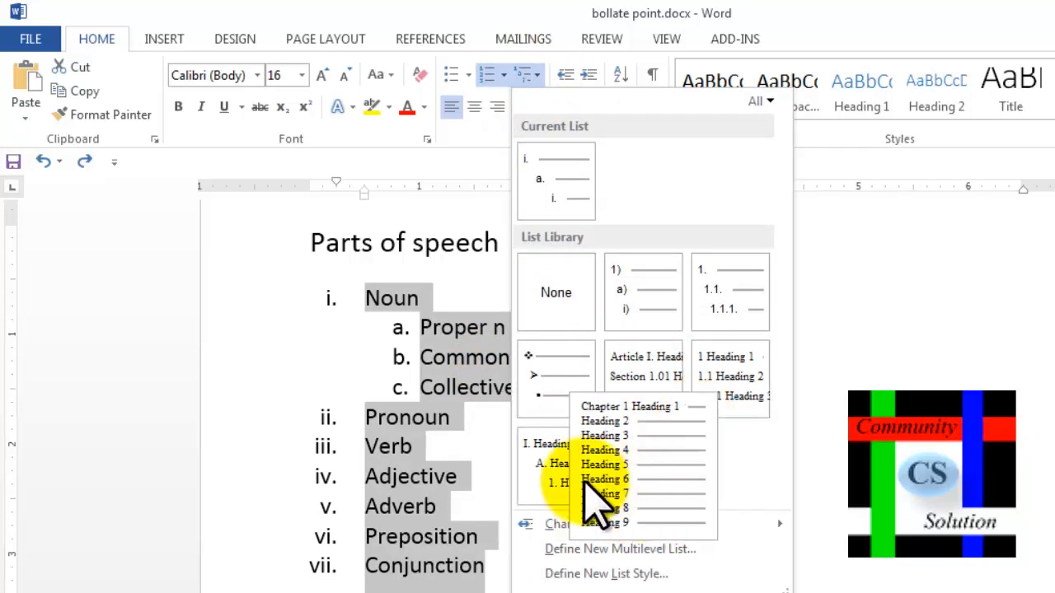
{"action": "left_click", "coordinate": [574, 473]}
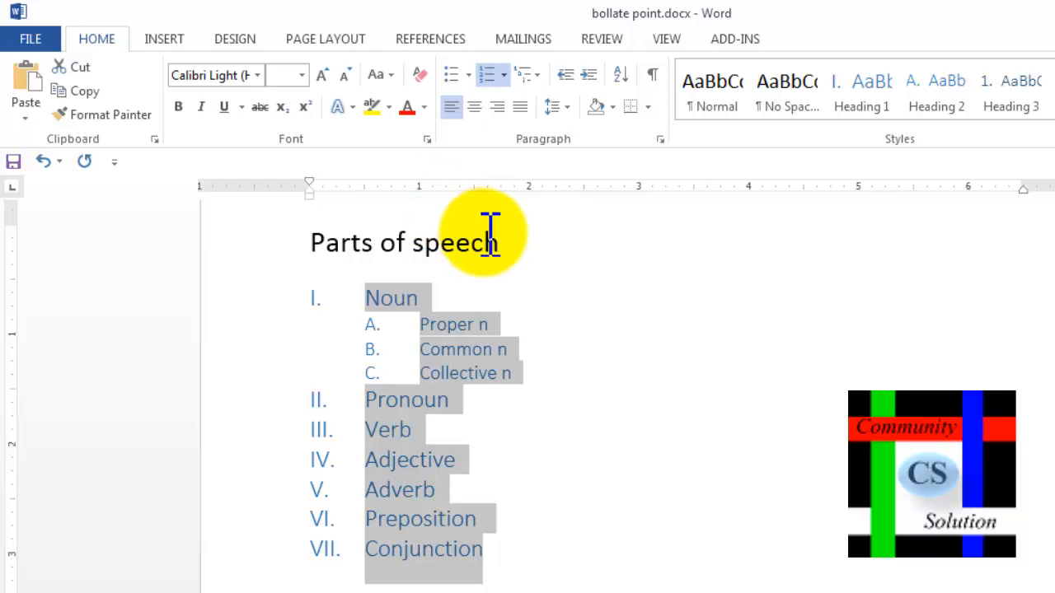
Undo the I., A., 1. multilevel heading format on the list
{"action": "key", "text": "ctrl+z"}
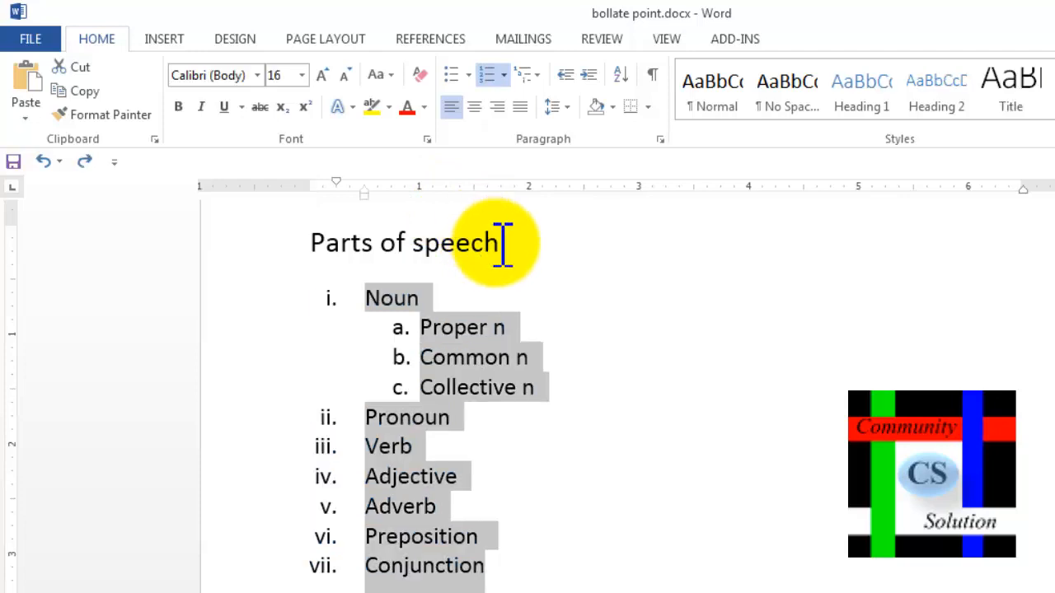
{"action": "key", "text": "ctrl+shift+d"}
{"action": "key", "text": "Escape"}
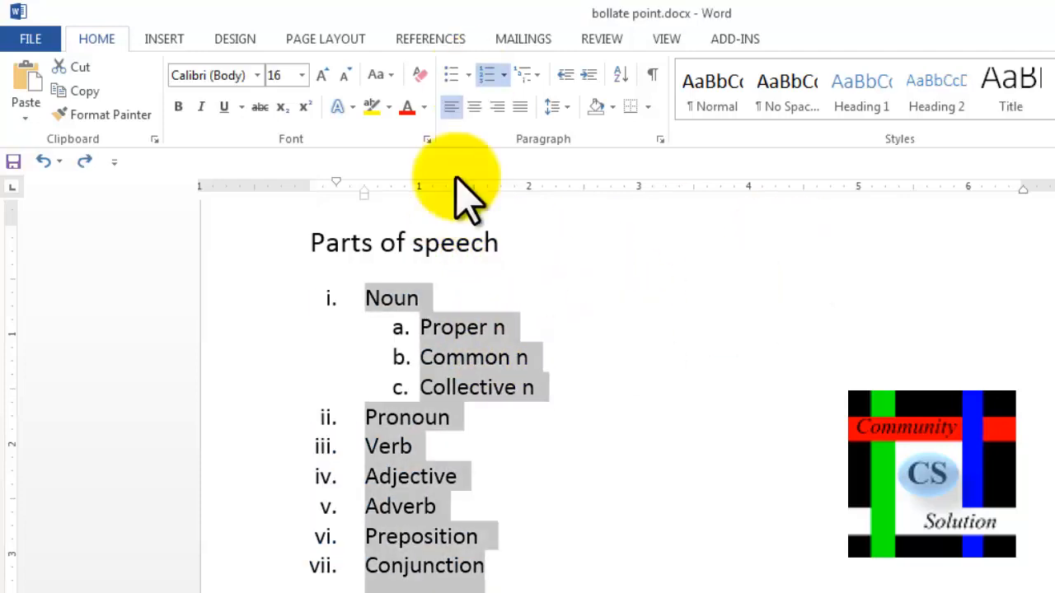
Define a new bullet from the Wingdings bell symbol (character code 37) and apply it to the selected list
{"action": "left_click", "coordinate": [465, 75]}
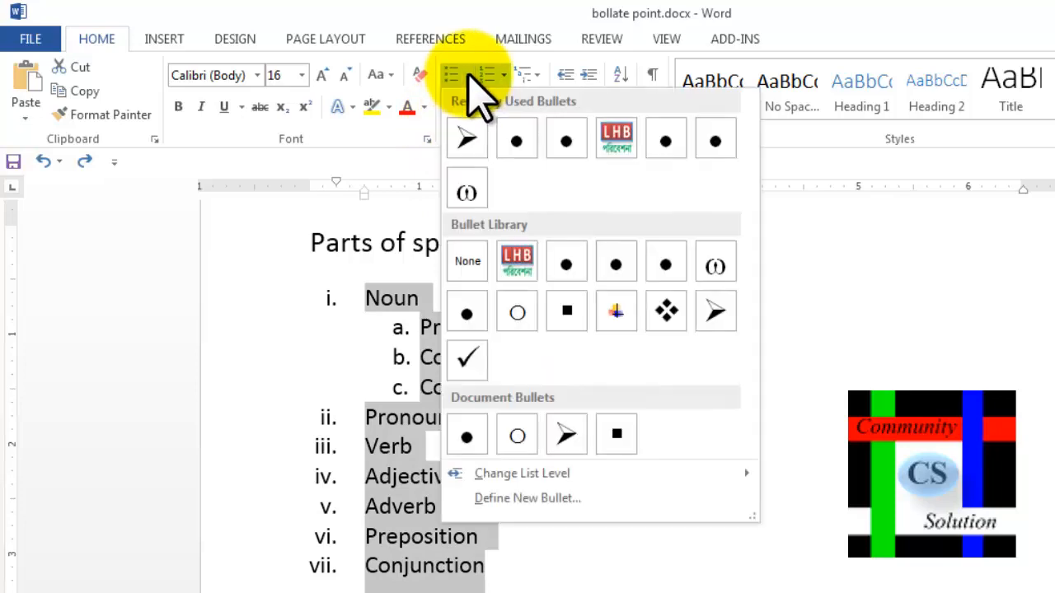
{"action": "left_click", "coordinate": [554, 499]}
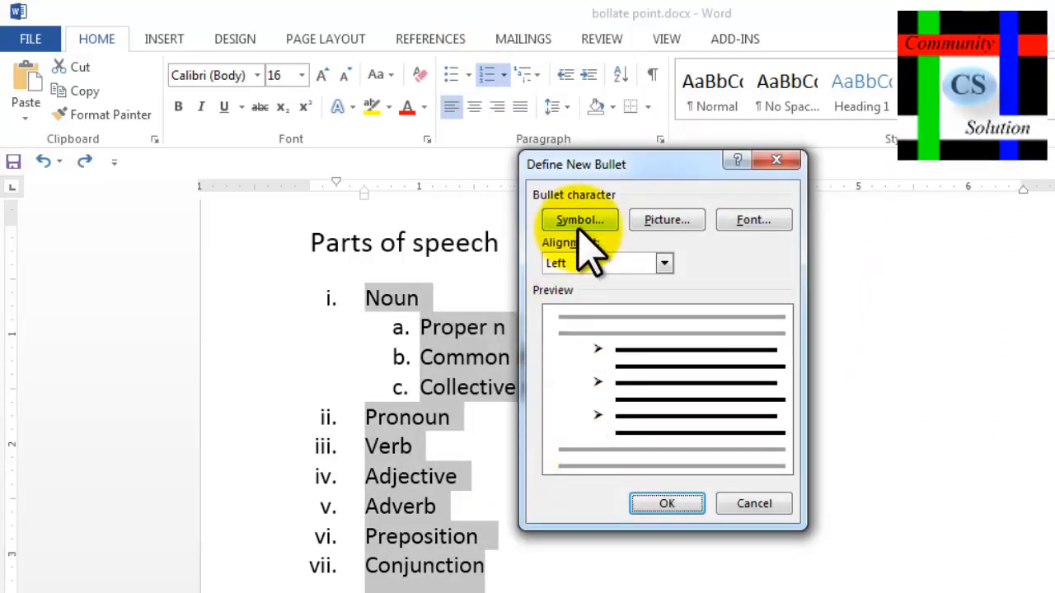
{"action": "left_click", "coordinate": [580, 220]}
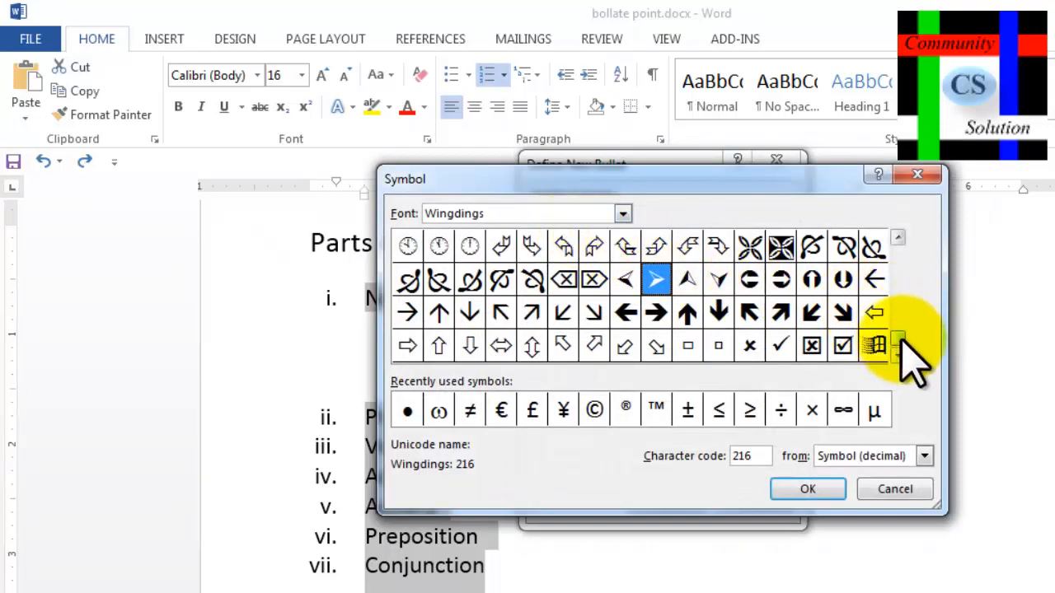
{"action": "left_click_drag", "start_coordinate": [902, 340], "coordinate": [880, 240]}
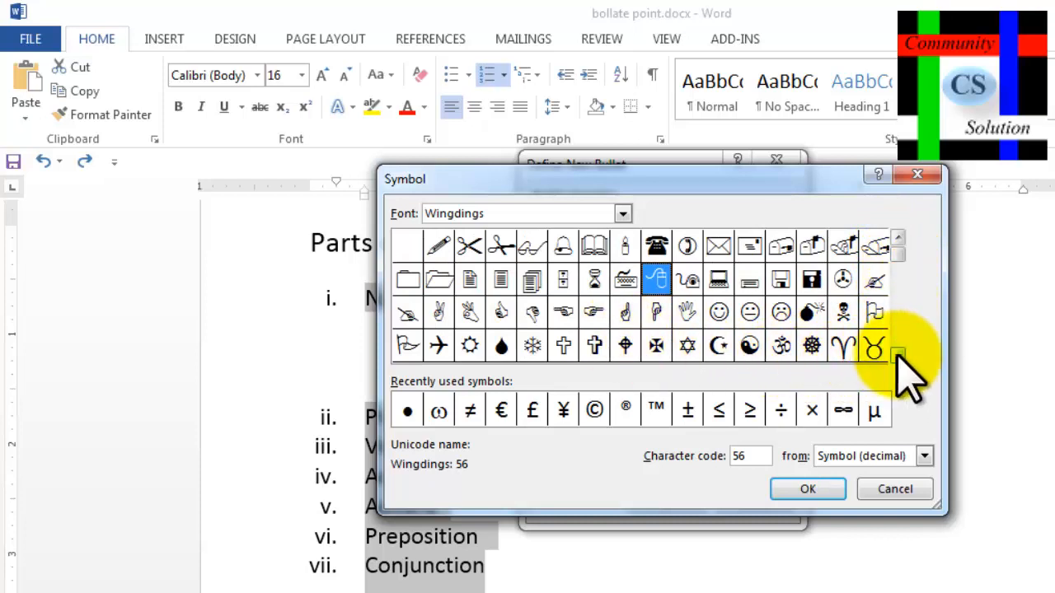
{"action": "left_click_drag", "start_coordinate": [898, 355], "coordinate": [899, 355]}
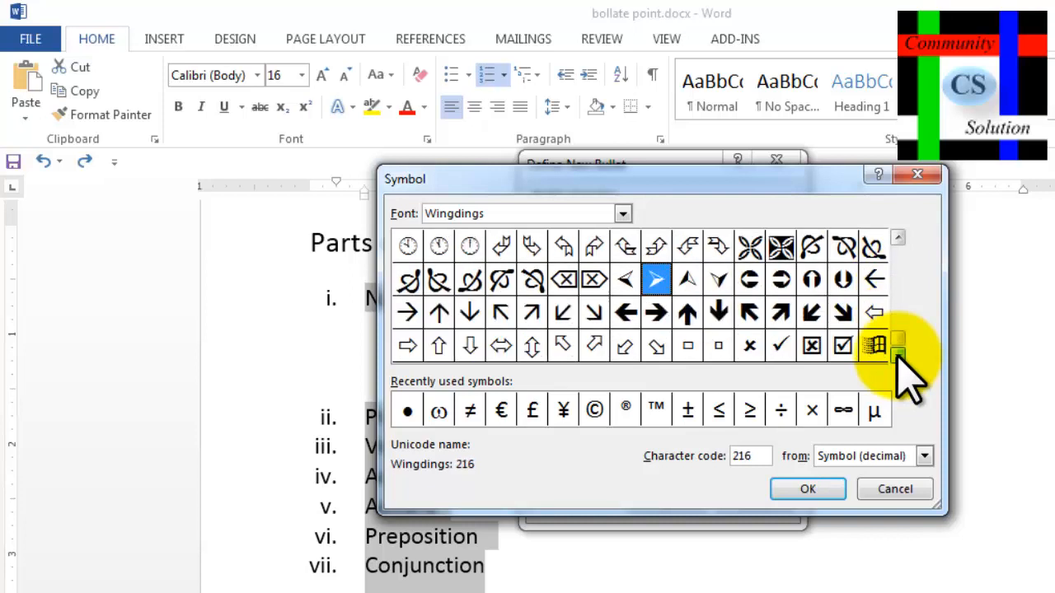
{"action": "left_click", "coordinate": [899, 238]}
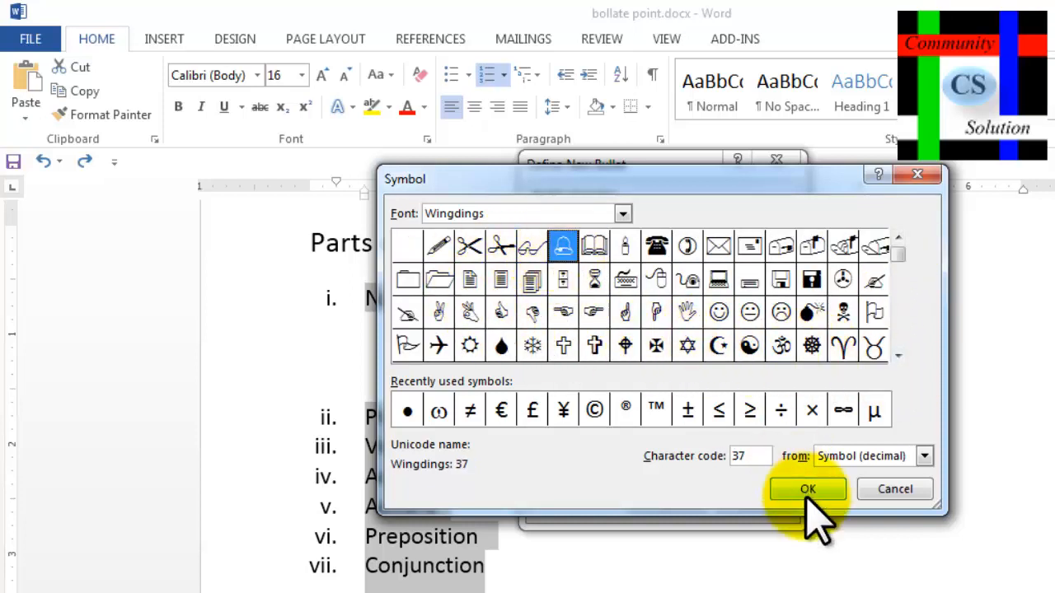
{"action": "left_click", "coordinate": [809, 490]}
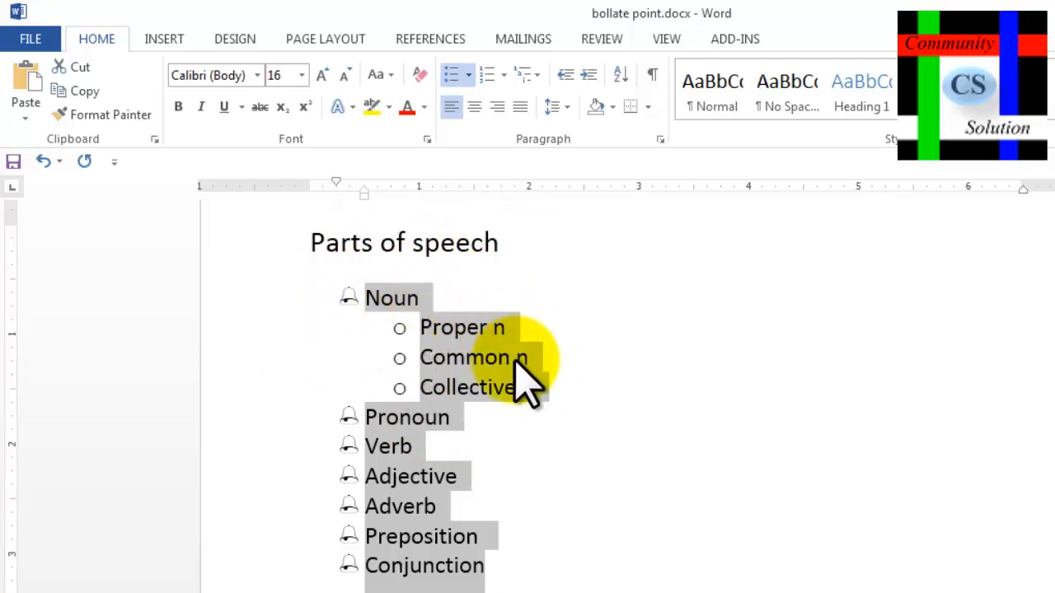
Define a new picture bullet from the Desktop file logo.png and apply it to the selected list
{"action": "left_click", "coordinate": [469, 75]}
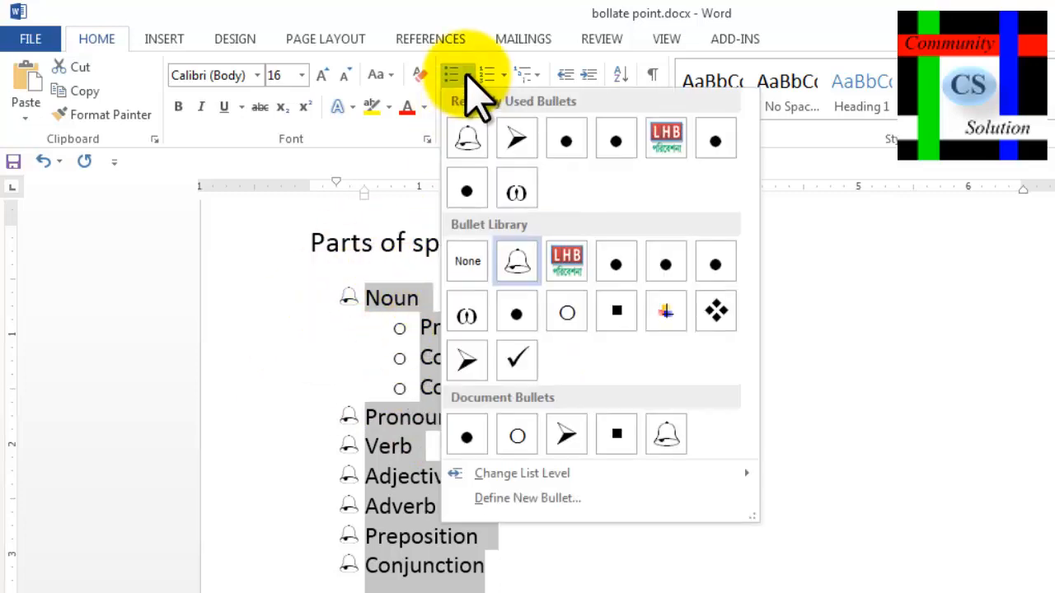
{"action": "left_click", "coordinate": [531, 500]}
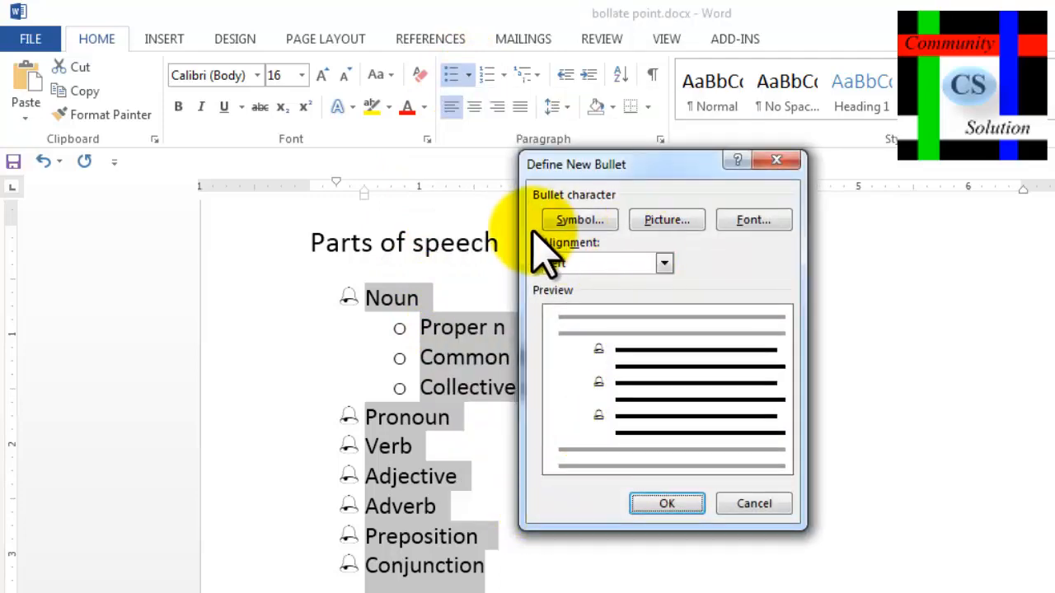
{"action": "left_click", "coordinate": [667, 221]}
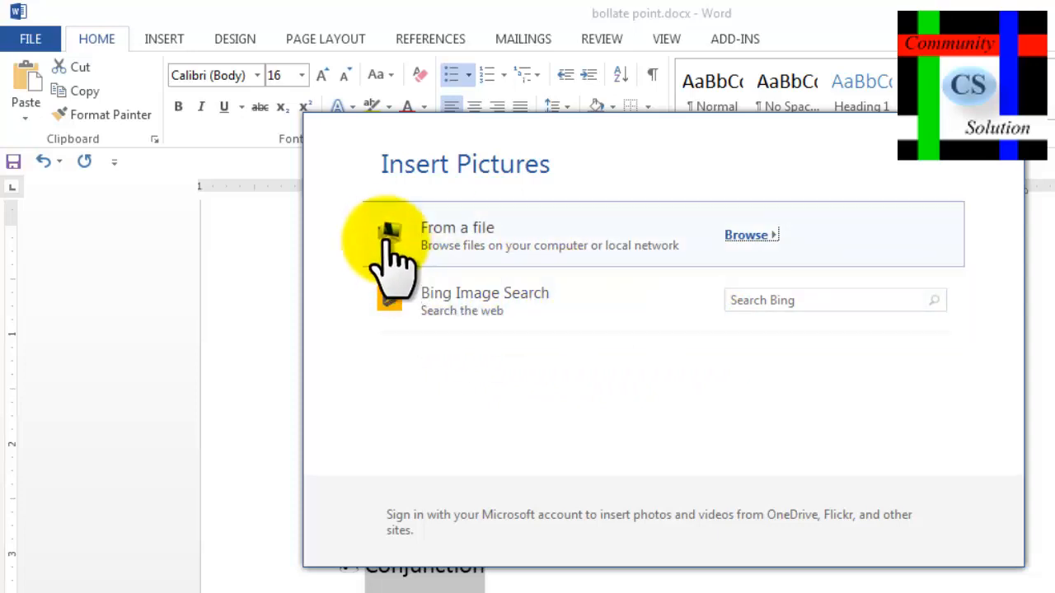
{"action": "left_click", "coordinate": [750, 237]}
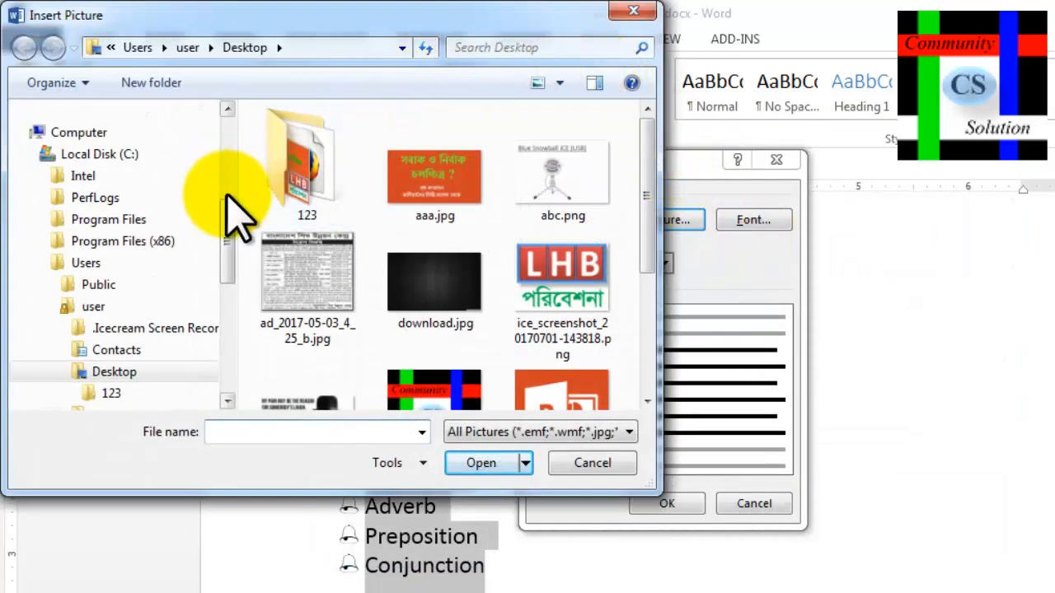
{"action": "left_click", "coordinate": [227, 112]}
{"action": "left_click", "coordinate": [226, 112]}
{"action": "left_click", "coordinate": [227, 112]}
{"action": "left_click", "coordinate": [227, 112]}
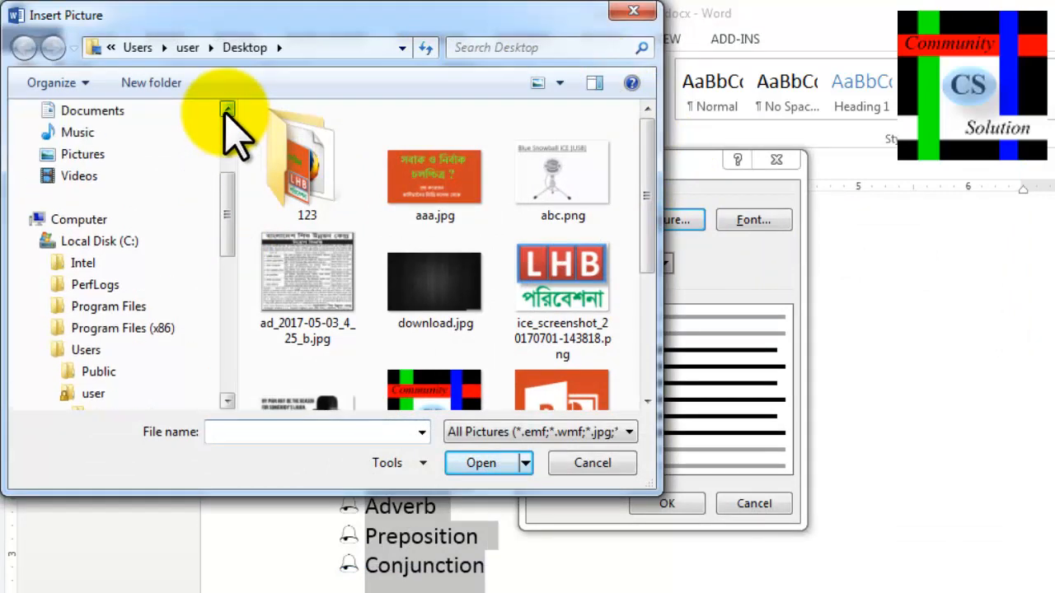
{"action": "left_click", "coordinate": [226, 112]}
{"action": "left_click", "coordinate": [227, 112]}
{"action": "left_click", "coordinate": [226, 112]}
{"action": "left_click", "coordinate": [227, 112]}
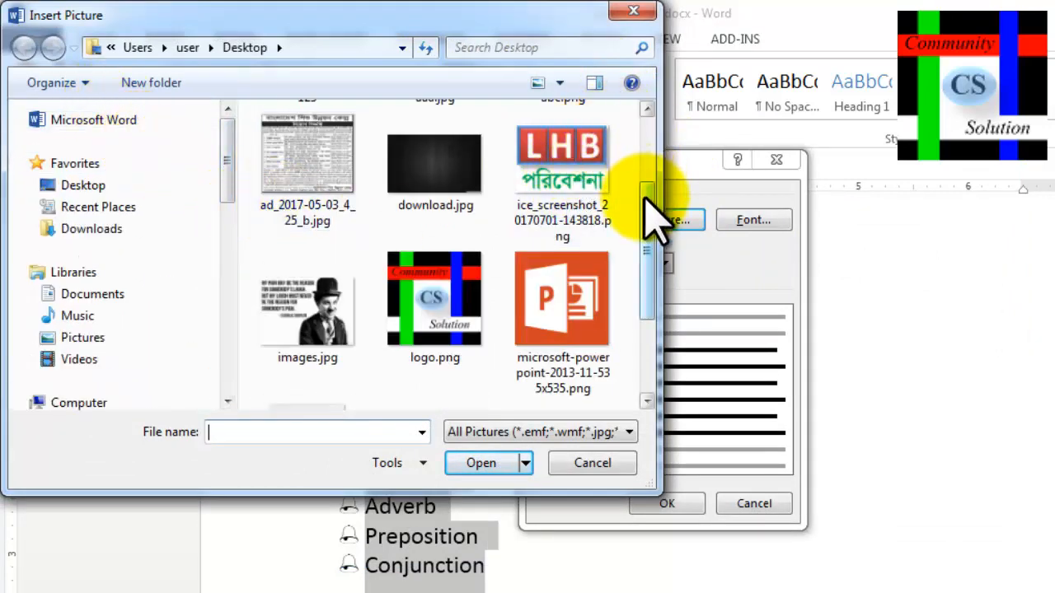
{"action": "left_click_drag", "start_coordinate": [648, 212], "coordinate": [648, 271]}
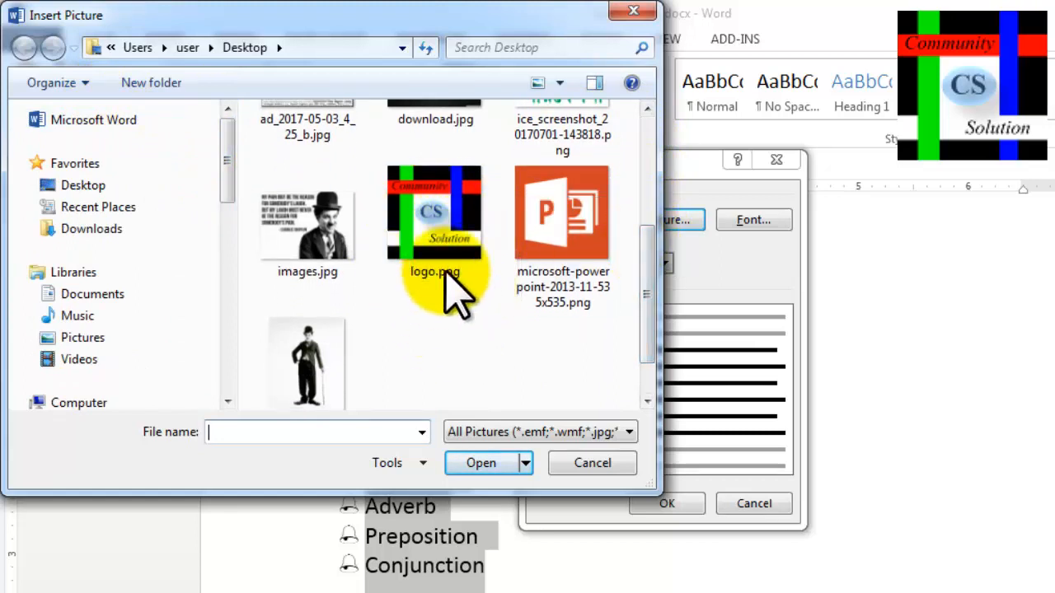
{"action": "left_click", "coordinate": [457, 216]}
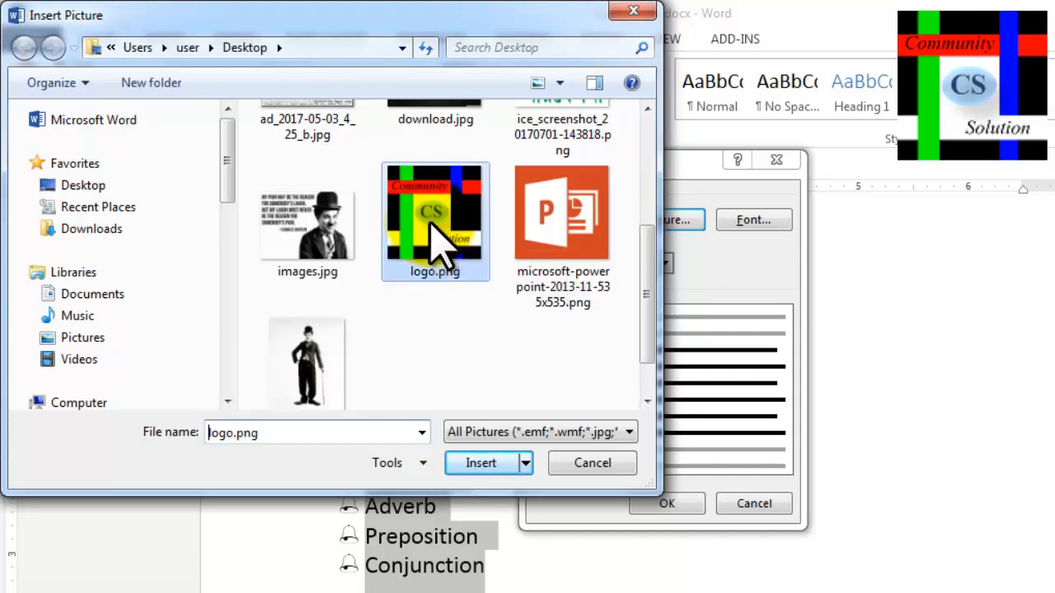
{"action": "left_click", "coordinate": [481, 462]}
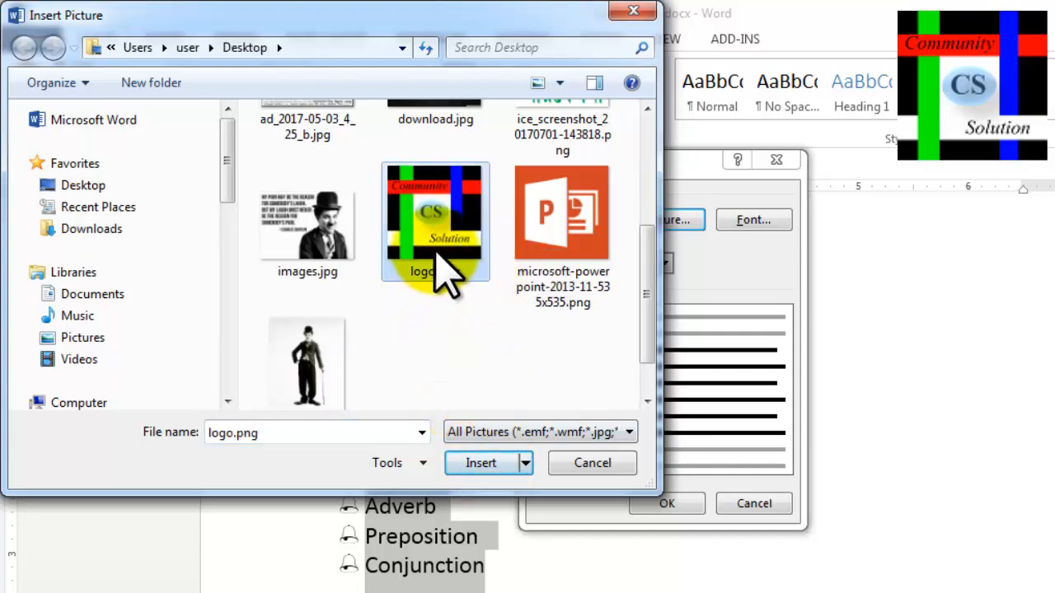
{"action": "left_click", "coordinate": [485, 464]}
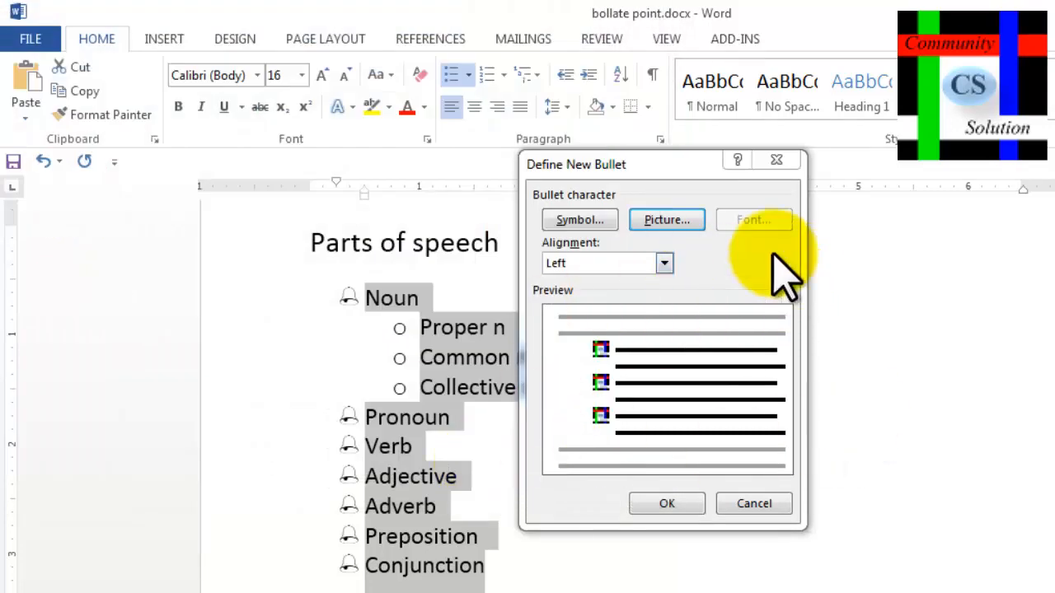
{"action": "left_click", "coordinate": [670, 504]}
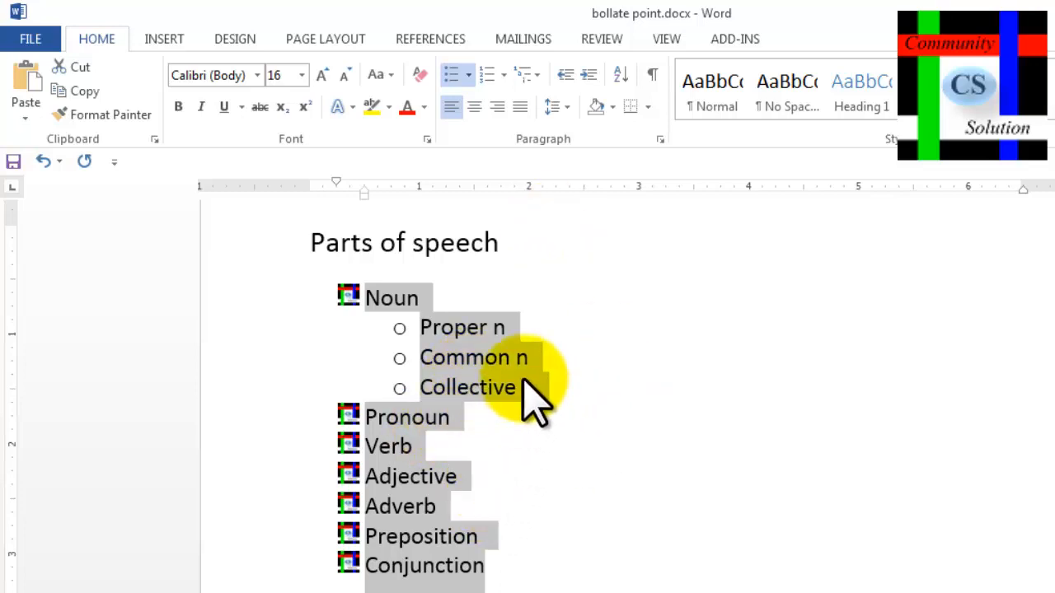
Try centred and right alignment on the selected list, ending with justified alignment
{"action": "left_click", "coordinate": [474, 106]}
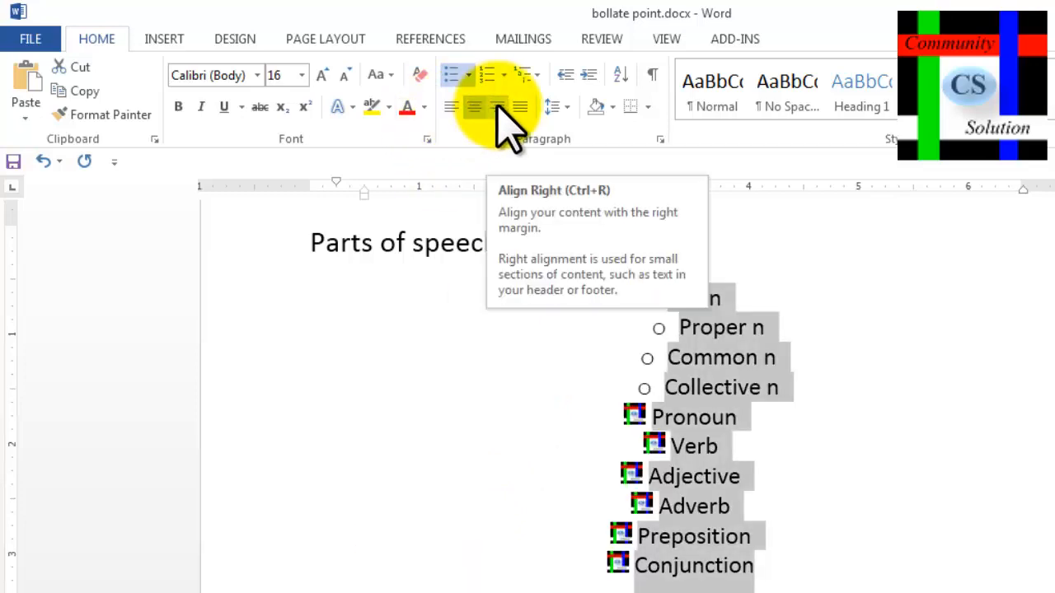
{"action": "left_click", "coordinate": [497, 106]}
{"action": "left_click", "coordinate": [519, 107]}
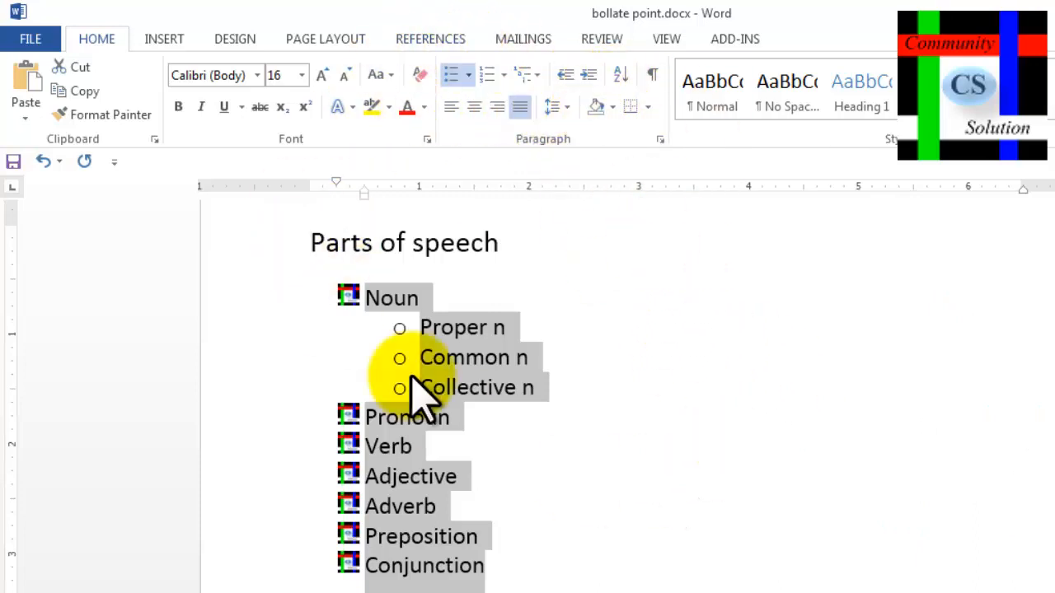
Increase the indent of the whole selected list by three levels, trying a one-level decrease and reapplying that level
{"action": "left_click", "coordinate": [586, 74]}
{"action": "left_click", "coordinate": [586, 75]}
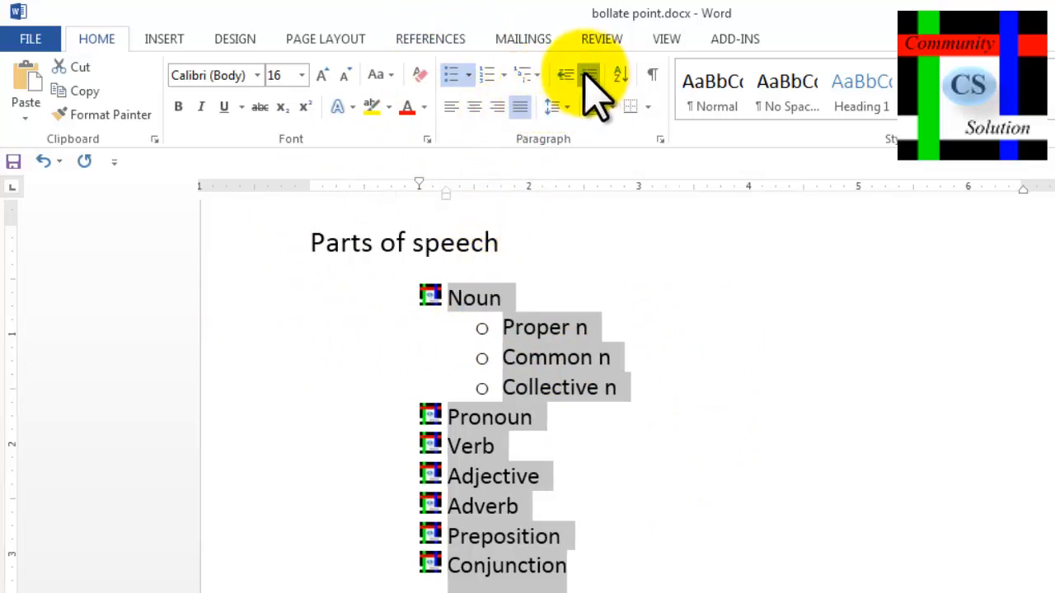
{"action": "left_click", "coordinate": [585, 74]}
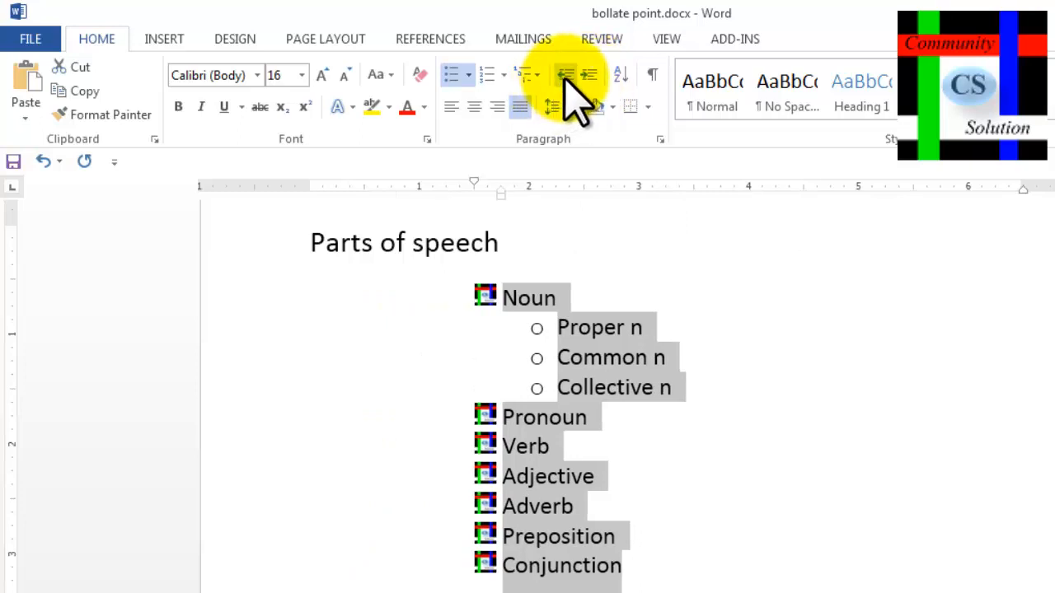
{"action": "left_click", "coordinate": [565, 74]}
{"action": "left_click", "coordinate": [588, 74]}
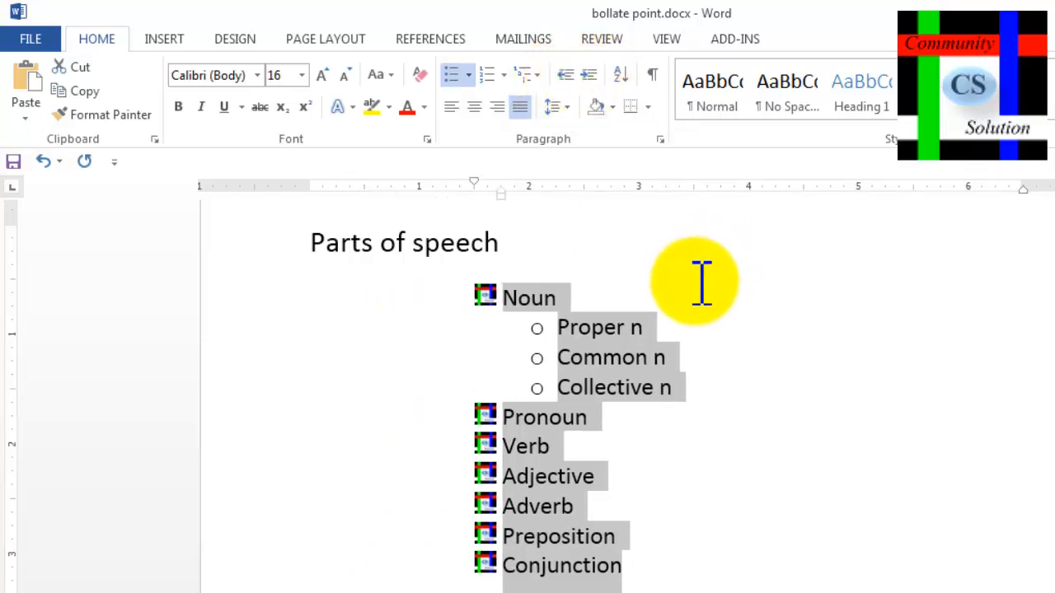